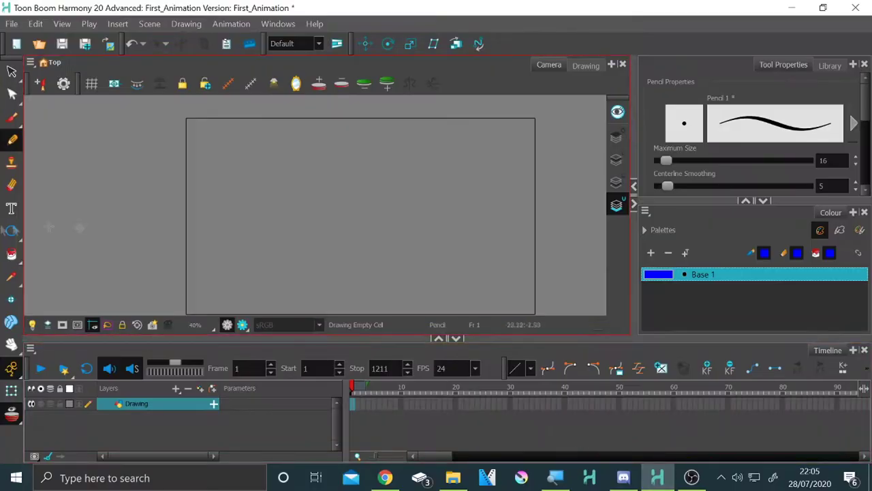
Pencil a blue stick figure on frame 1, then scrub and play the timeline
left_click(12, 139)
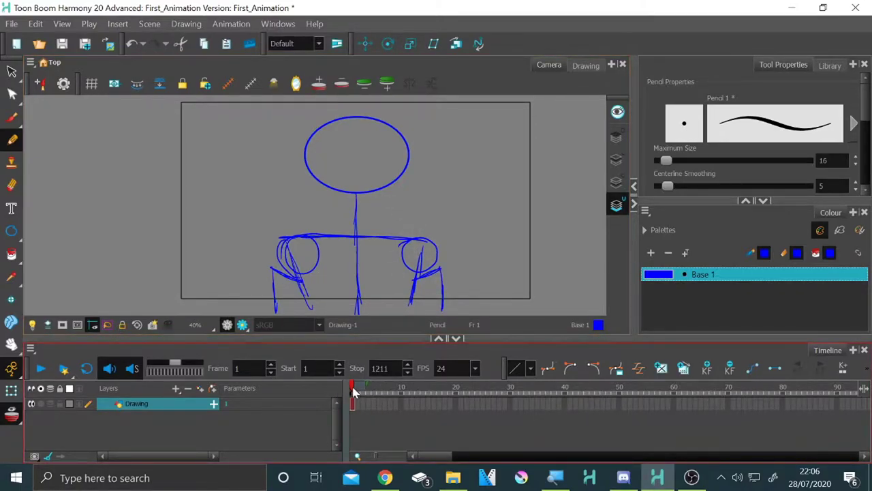
left_click_drag(353, 389, 411, 400)
left_click(41, 368)
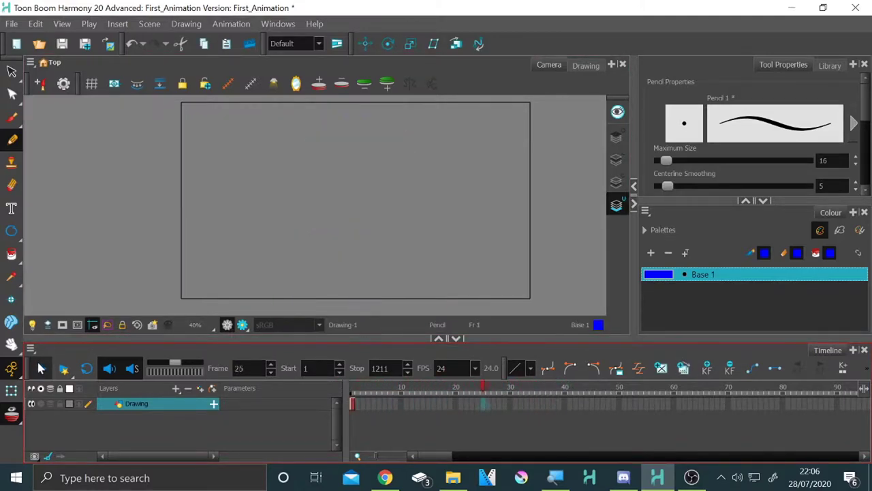
Add a pure red palette swatch and draw a red rough stroke over the face
key("shift+comma")
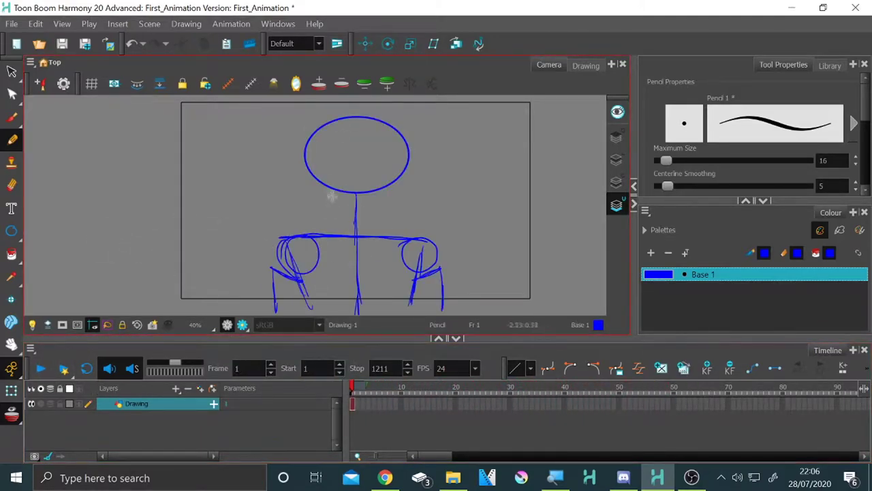
left_click(651, 253)
double_click(658, 288)
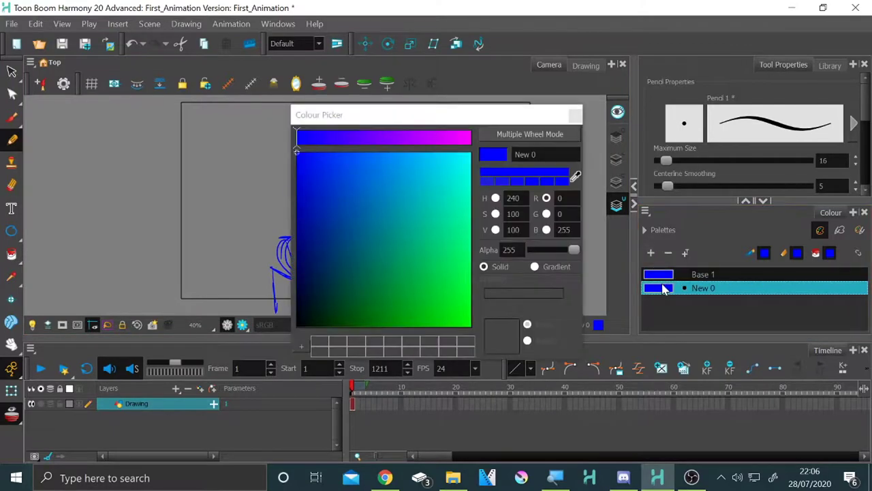
left_click_drag(409, 138, 526, 140)
left_click(296, 326)
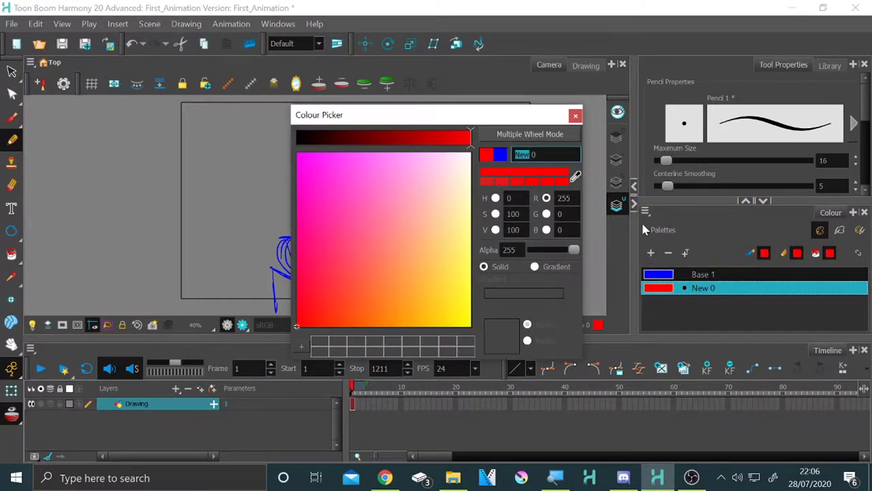
type("Base 2")
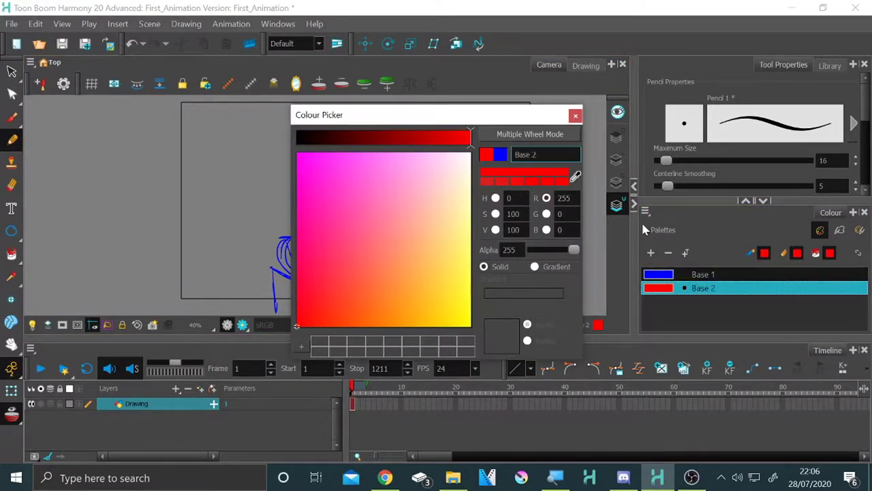
key("Return")
scroll(353, 191, "up", 2)
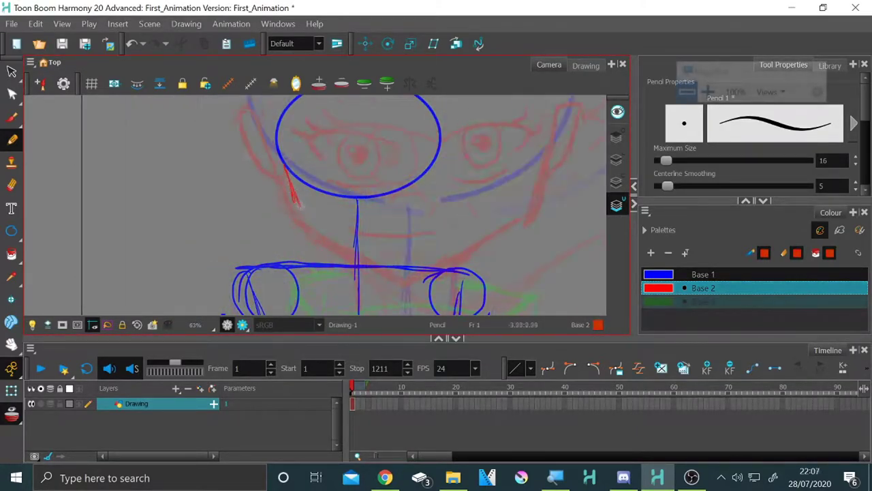
left_click_drag(286, 168, 344, 232)
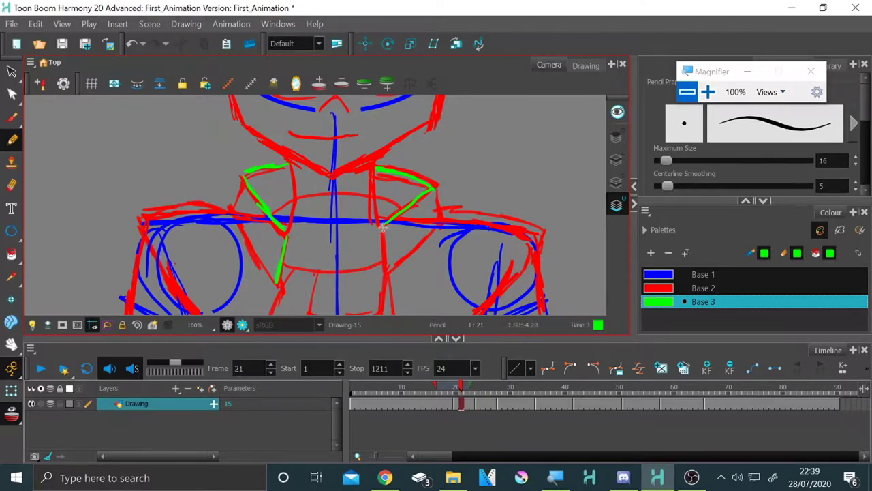
scroll(409, 204, "up", 3)
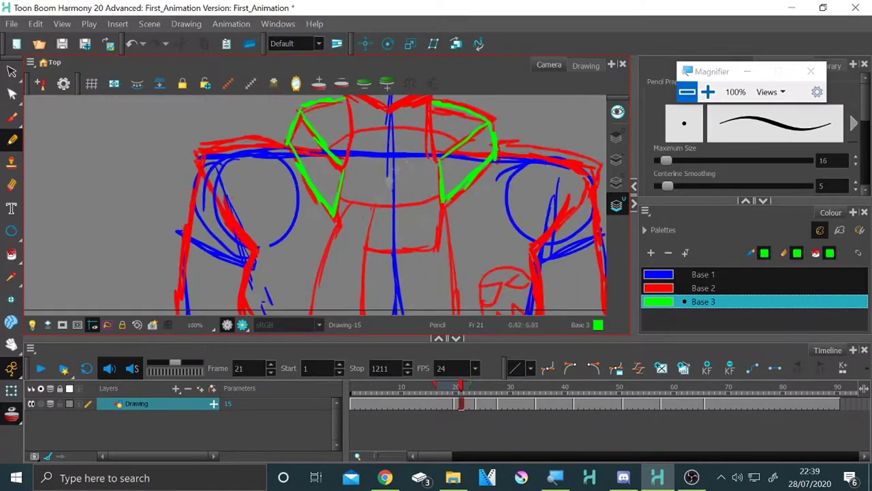
scroll(441, 238, "down", 2)
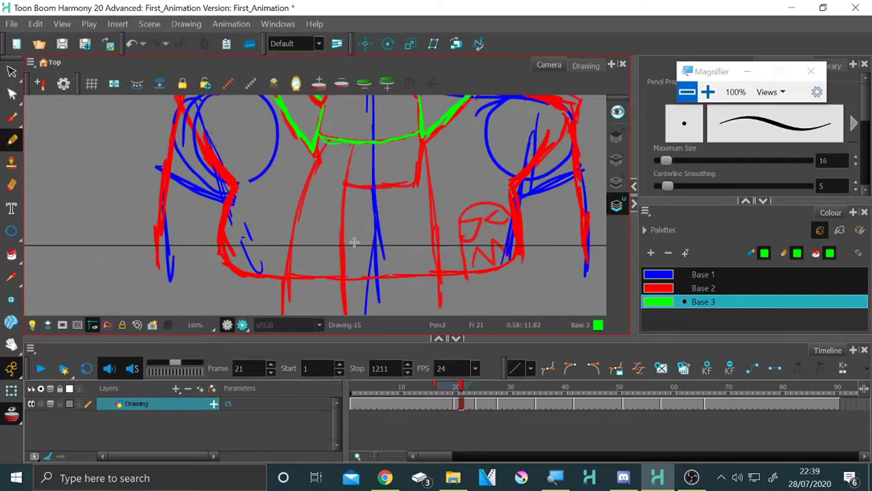
scroll(233, 186, "up", 5)
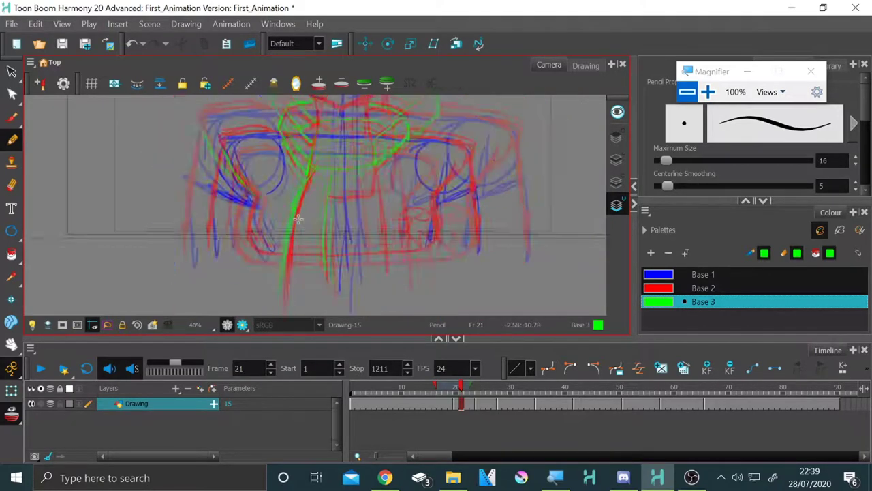
scroll(327, 174, "down", 5)
scroll(406, 269, "up", 3)
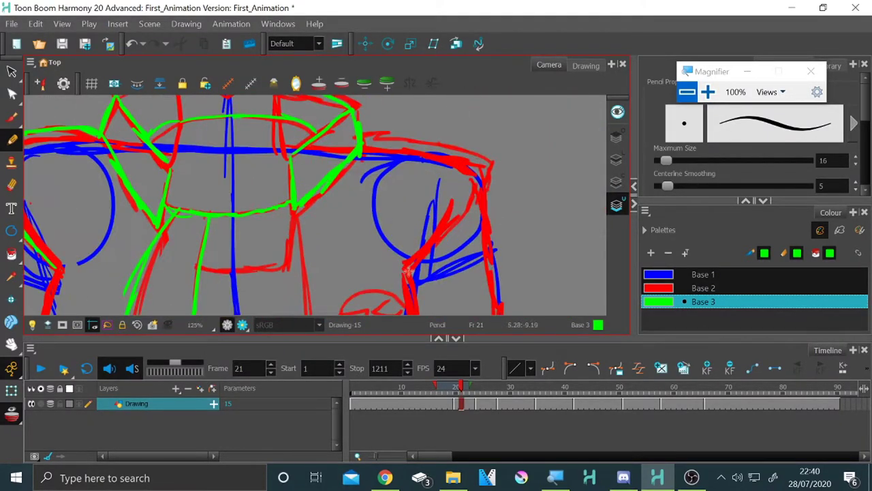
scroll(250, 208, "down", 3)
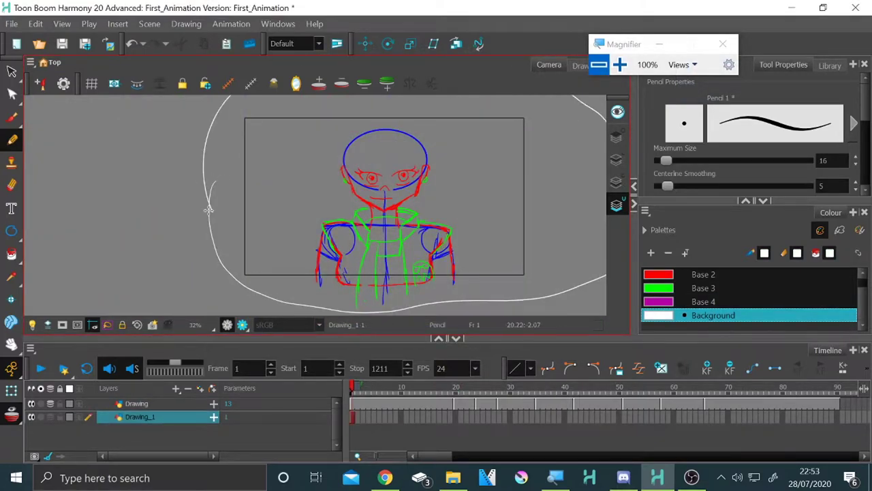
Fill the Drawing_1 outline with white and extend the drawing's exposure
key("alt+i")
left_click(276, 227)
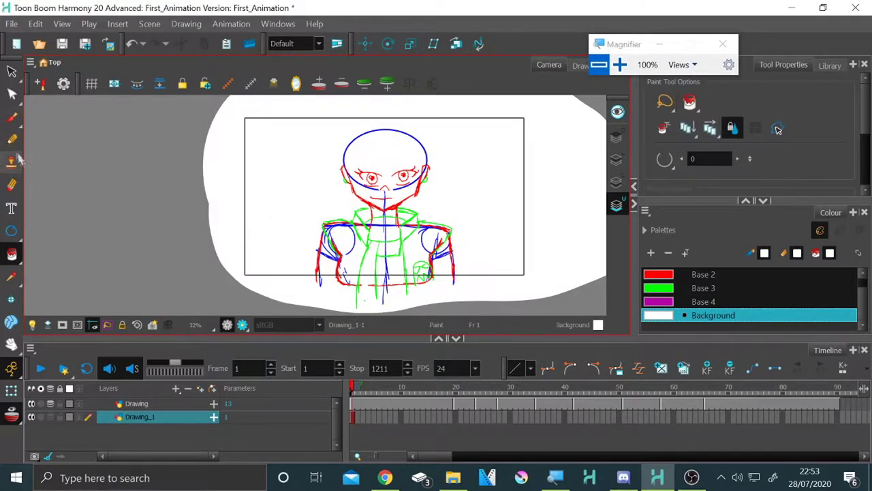
left_click(11, 139)
right_click(352, 416)
left_click(409, 284)
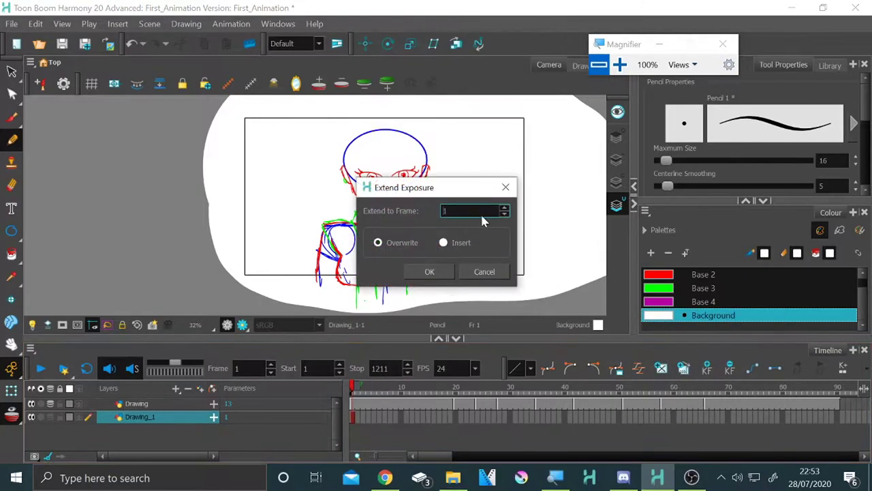
left_click(429, 271)
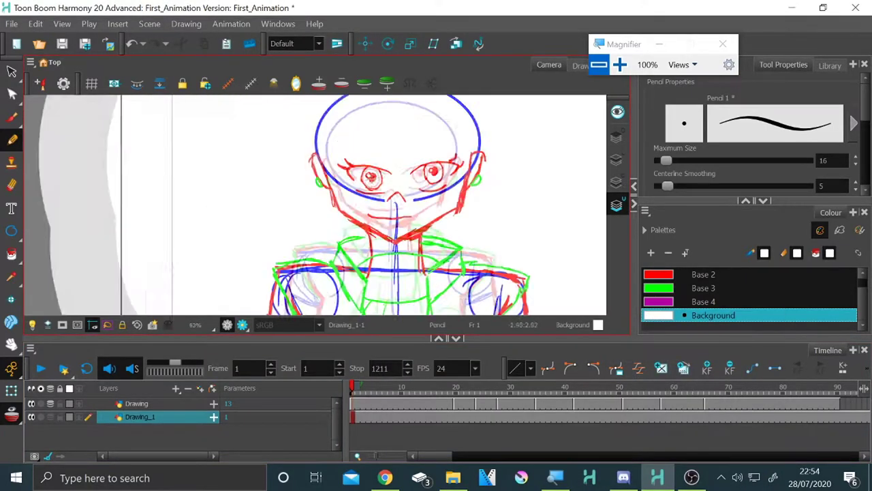
scroll(420, 207, "up", 5)
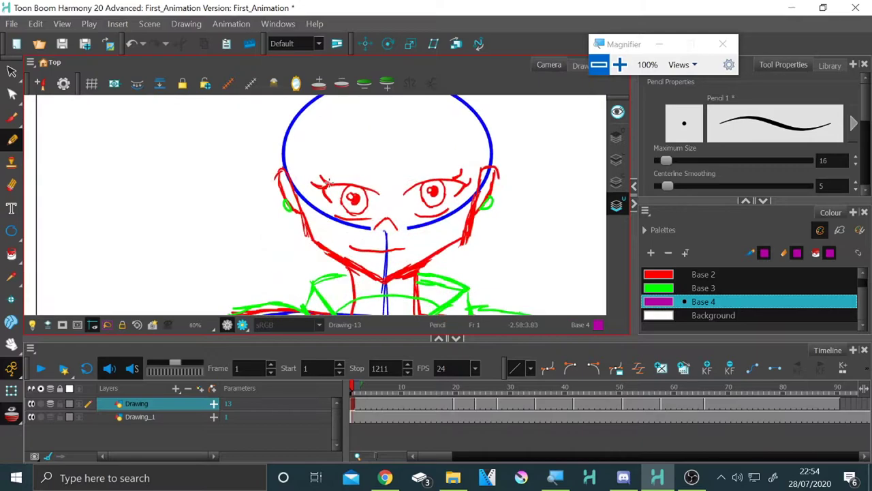
Recolour the Base 4 swatch from magenta to orange
double_click(658, 301)
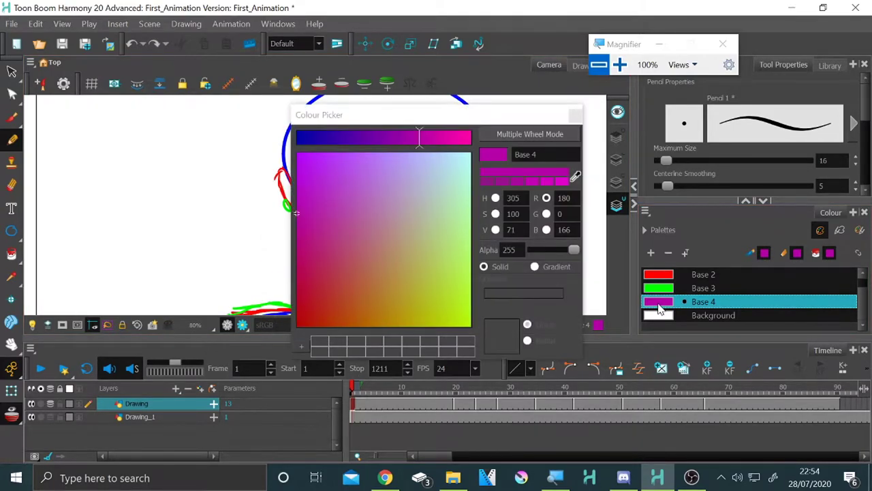
left_click_drag(432, 255, 393, 259)
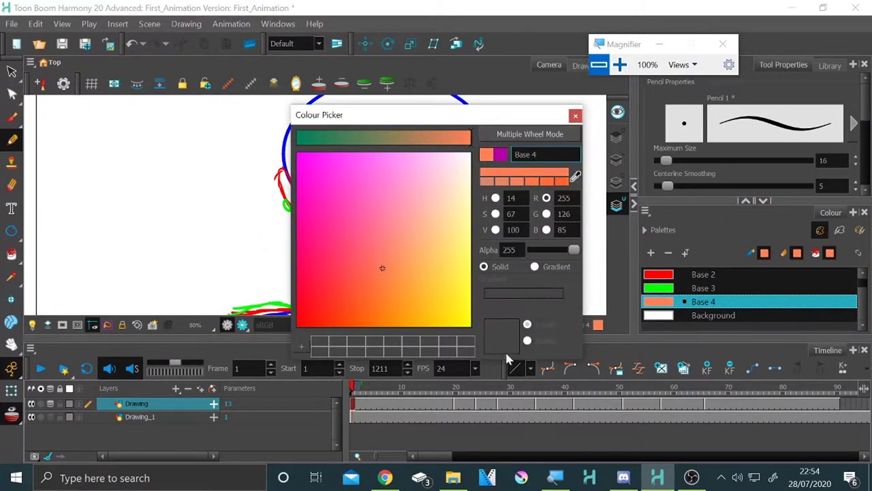
left_click(575, 115)
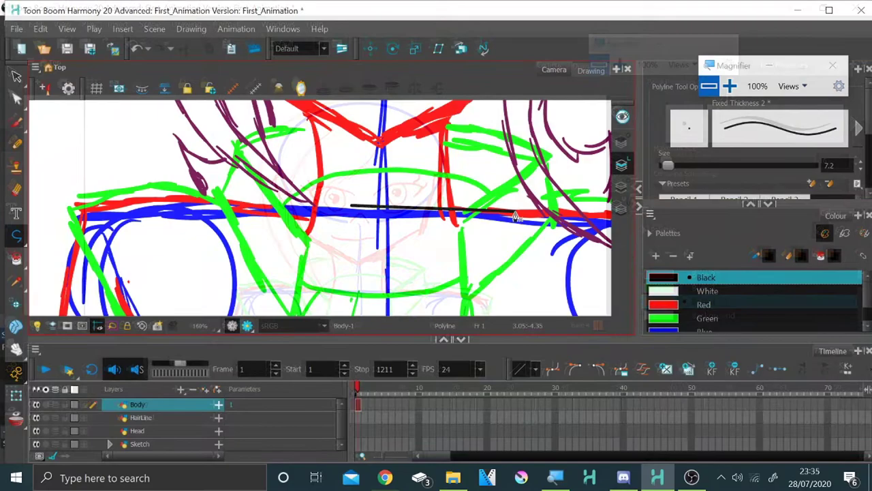
scroll(303, 202, "up", 5)
scroll(303, 201, "down", 2)
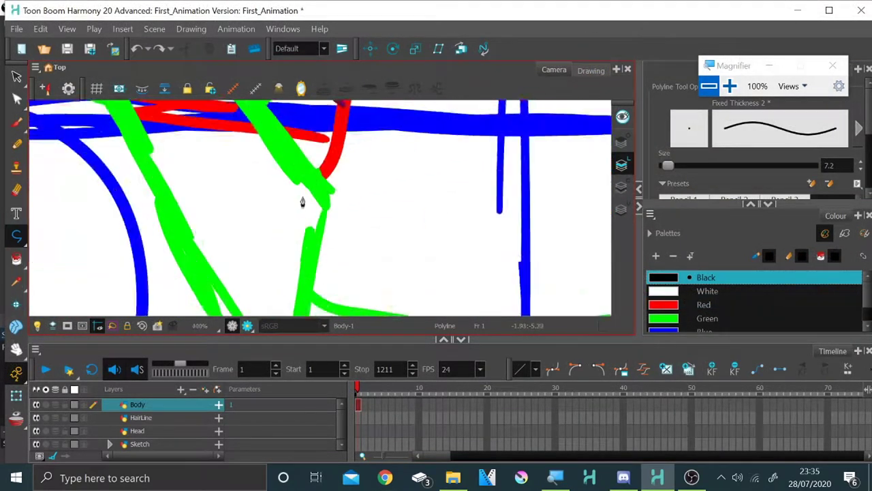
scroll(302, 201, "down", 5)
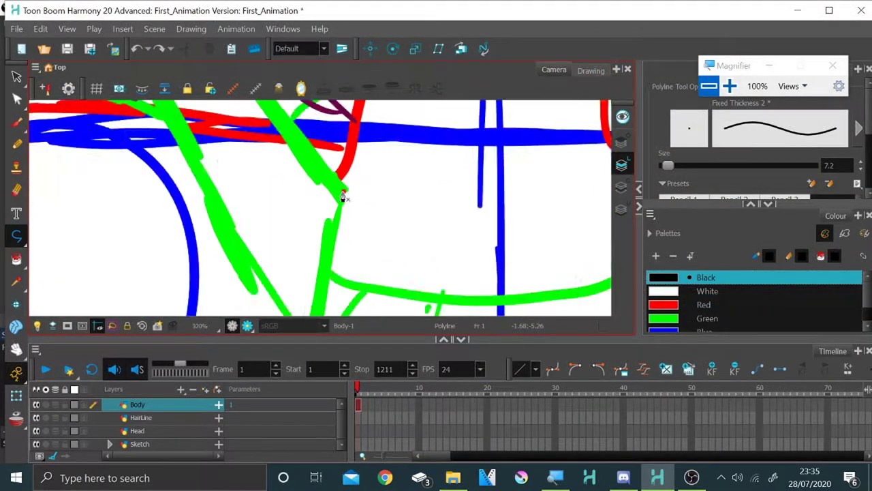
scroll(351, 224, "up", 1)
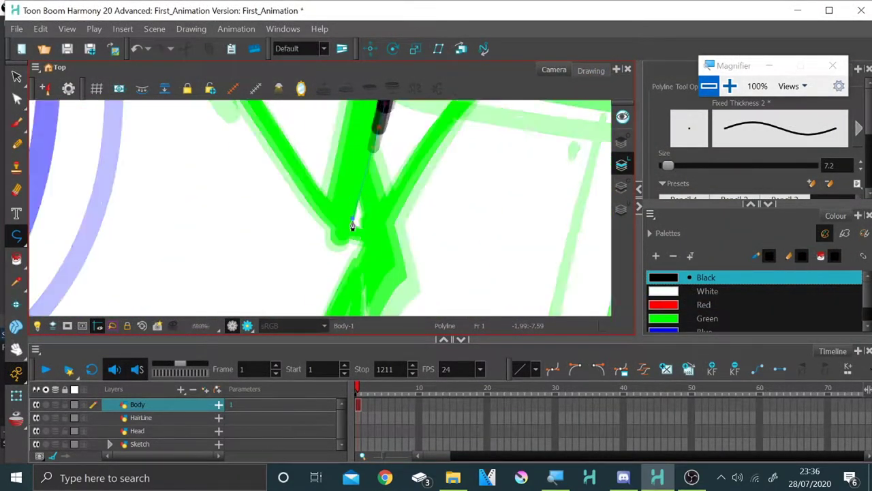
scroll(344, 235, "down", 4)
scroll(359, 242, "down", 1)
scroll(360, 240, "up", 5)
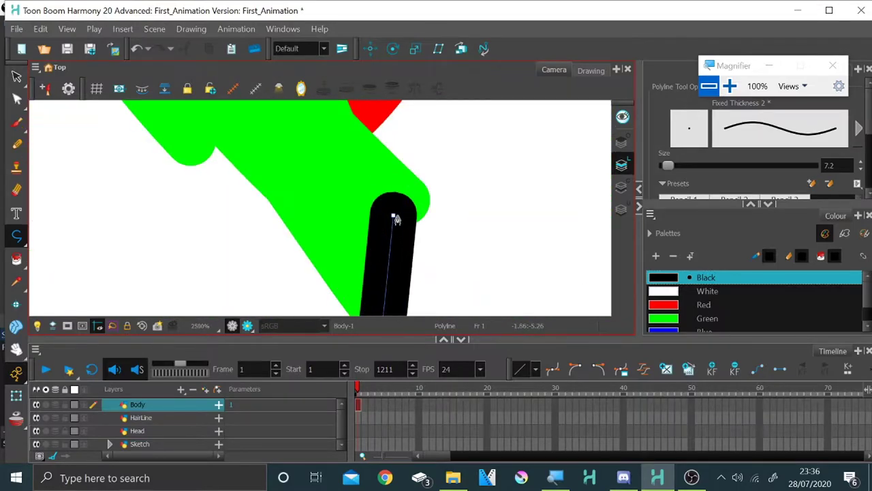
scroll(395, 218, "down", 2)
scroll(328, 195, "down", 2)
scroll(341, 204, "up", 2)
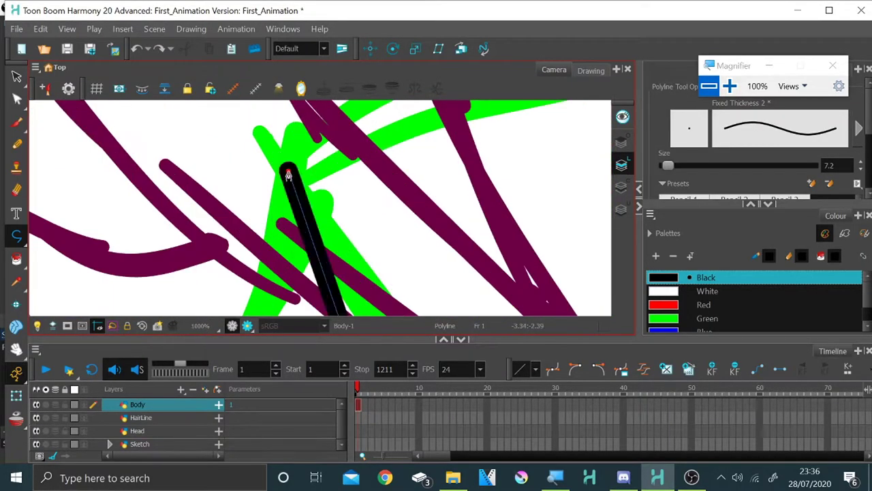
scroll(347, 211, "down", 3)
scroll(358, 217, "up", 4)
scroll(375, 223, "up", 2)
scroll(395, 230, "up", 1)
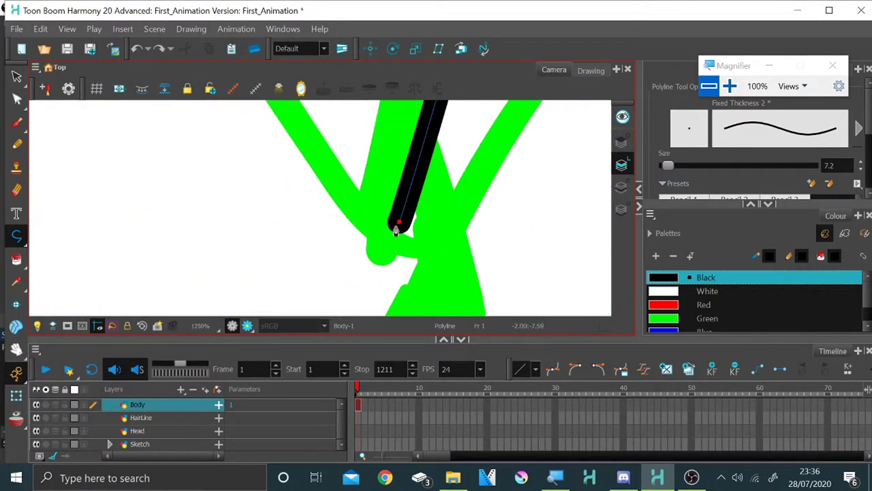
scroll(342, 223, "down", 3)
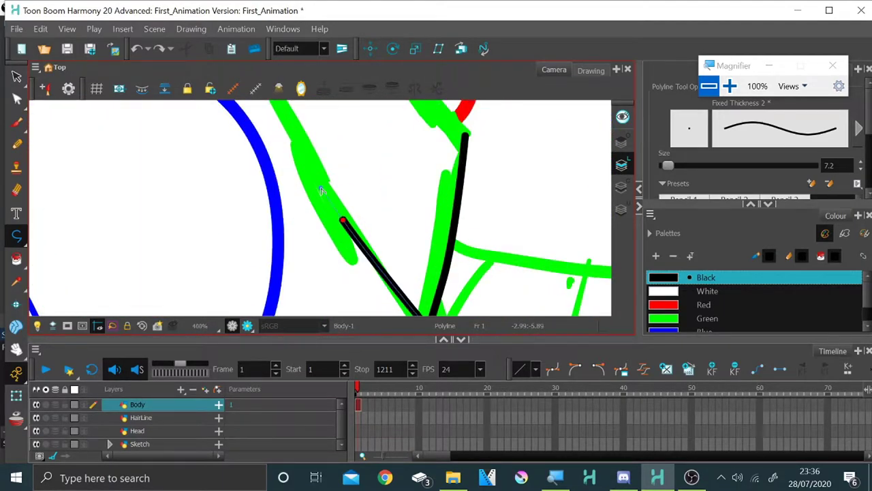
scroll(321, 192, "up", 2)
scroll(300, 156, "down", 3)
scroll(280, 157, "up", 3)
scroll(323, 229, "down", 3)
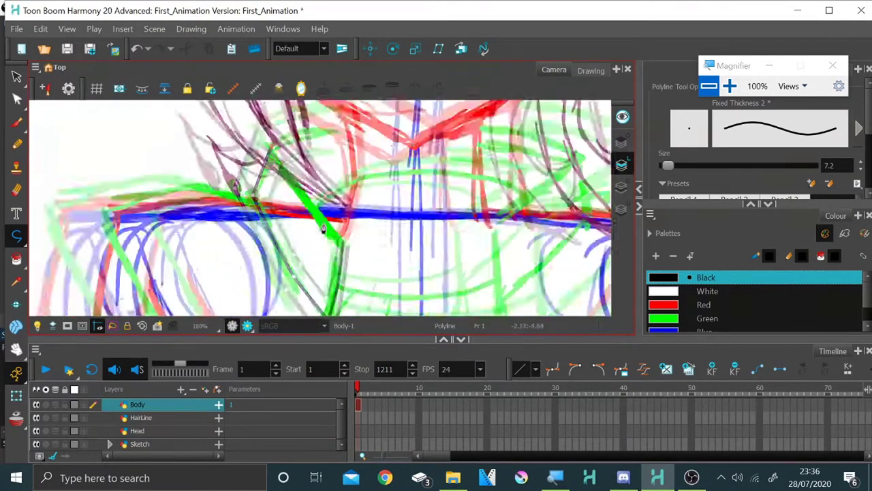
scroll(324, 230, "up", 2)
scroll(340, 258, "down", 1)
scroll(355, 272, "up", 2)
scroll(300, 202, "down", 4)
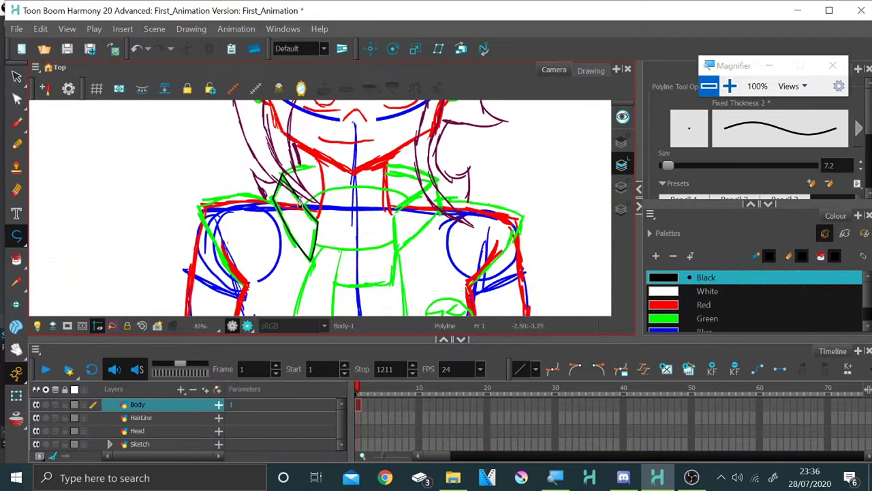
scroll(299, 202, "up", 1)
Select the Sketch layer in the timeline
left_click(126, 448)
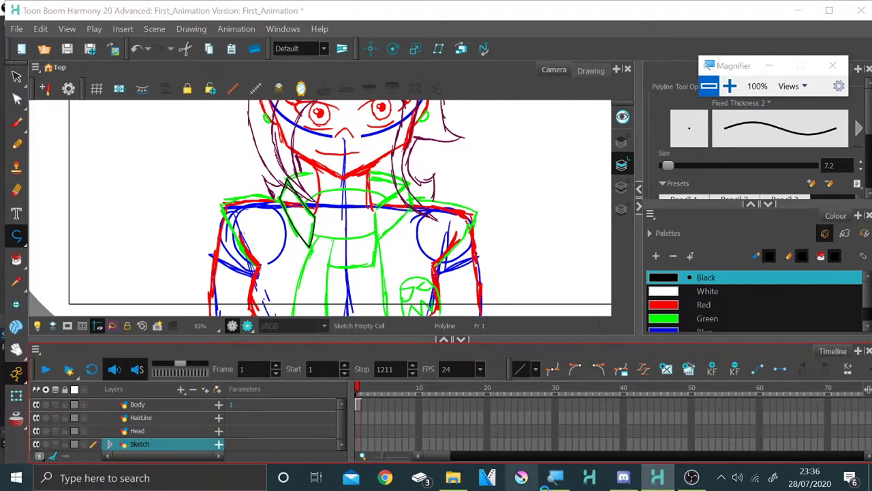
Ink the torso, collar and shoulders in black on the Body layer, panning along the collar
left_click(729, 85)
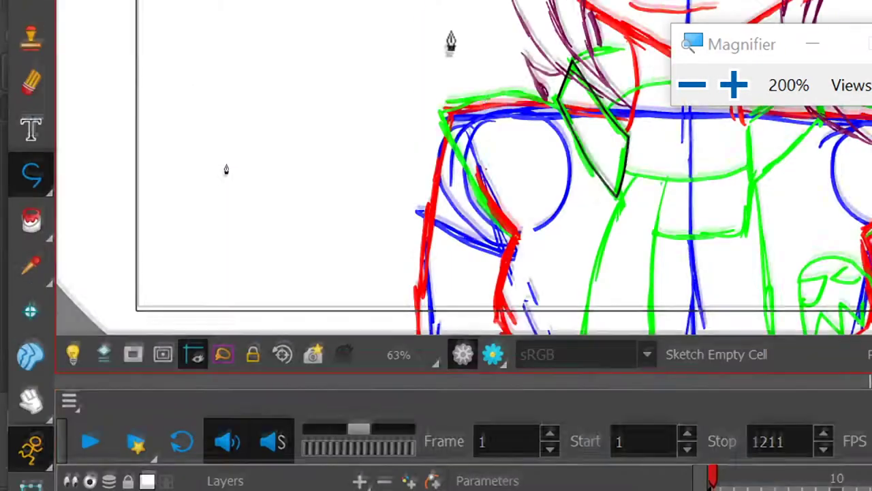
key("super+minus")
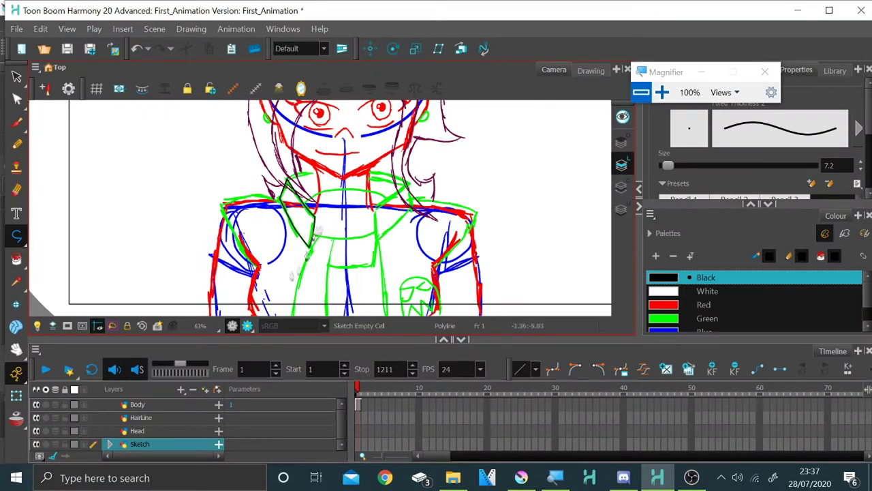
scroll(317, 232, "up", 3)
scroll(357, 221, "up", 2)
scroll(318, 213, "up", 2)
scroll(370, 224, "up", 2)
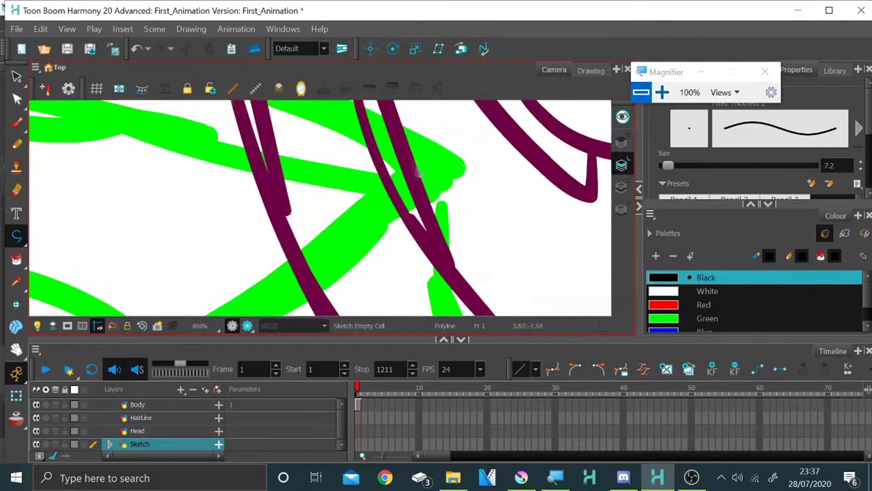
scroll(418, 174, "down", 2)
scroll(341, 231, "down", 2)
scroll(335, 261, "up", 3)
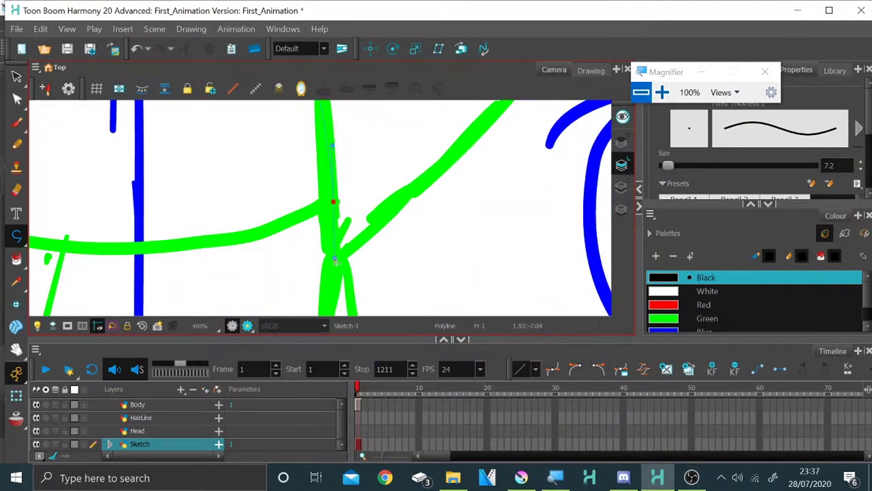
scroll(368, 232, "down", 1)
scroll(443, 162, "up", 1)
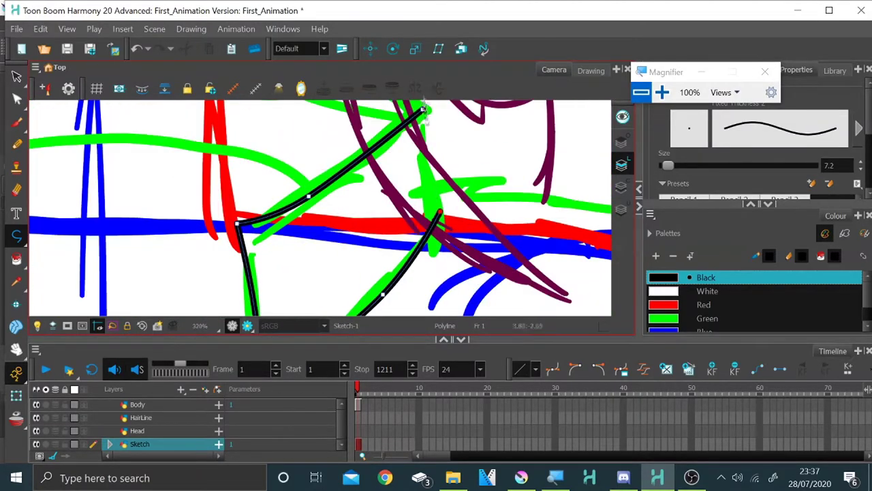
scroll(439, 170, "up", 2)
scroll(434, 186, "up", 1)
scroll(434, 186, "up", 1)
scroll(419, 175, "down", 3)
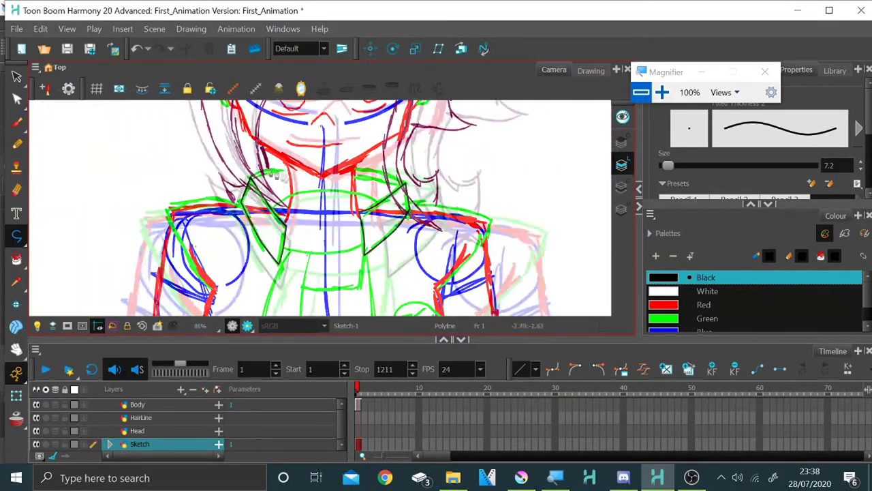
scroll(307, 180, "up", 2)
scroll(220, 179, "up", 1)
scroll(220, 179, "down", 3)
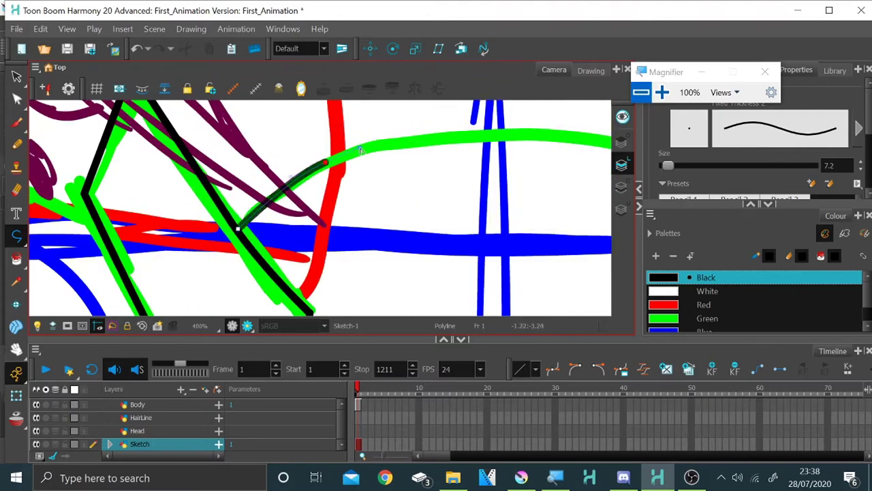
scroll(498, 155, "up", 2)
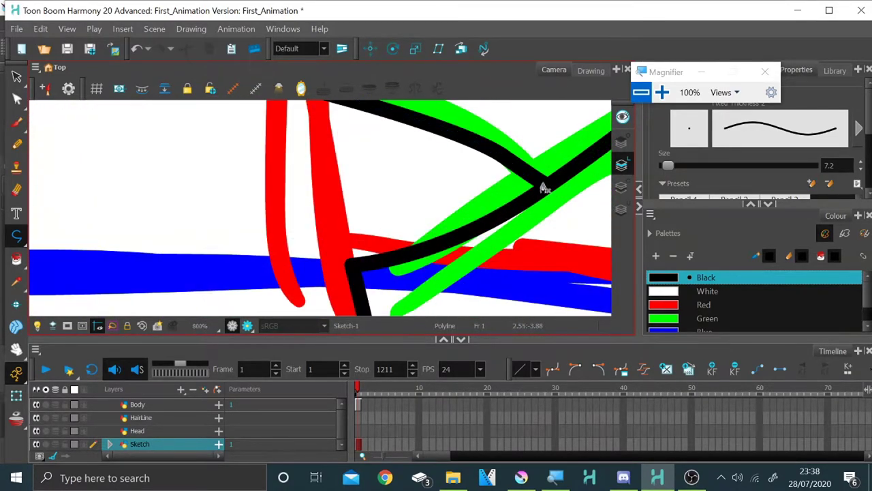
scroll(543, 187, "down", 2)
scroll(368, 225, "up", 2)
scroll(286, 231, "down", 1)
scroll(469, 277, "down", 2)
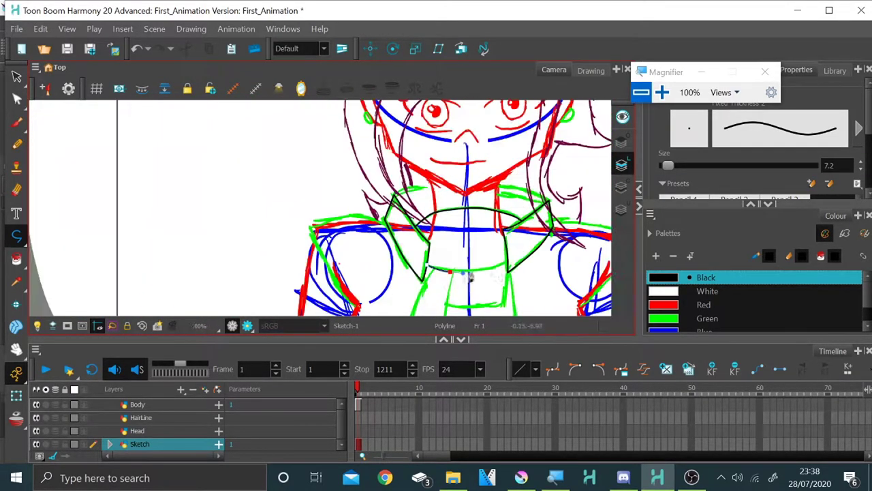
scroll(469, 278, "up", 3)
scroll(560, 218, "up", 1)
scroll(467, 282, "down", 3)
scroll(408, 257, "up", 2)
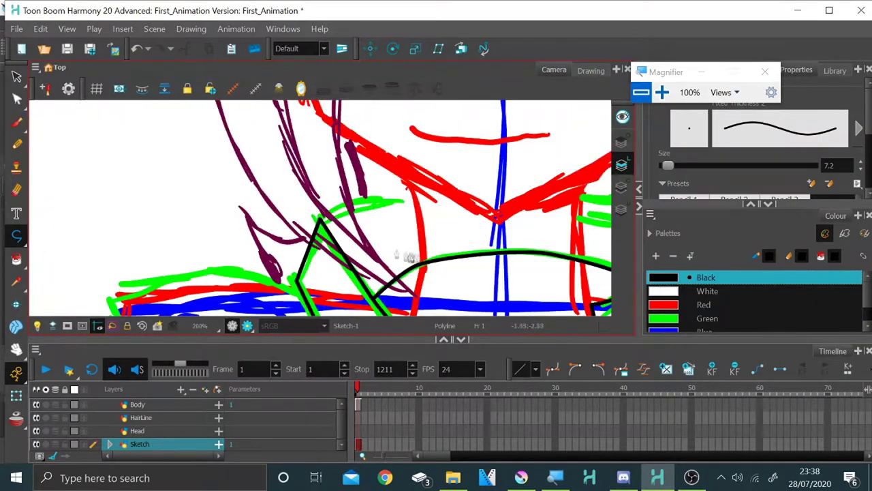
scroll(409, 258, "up", 2)
scroll(359, 133, "down", 2)
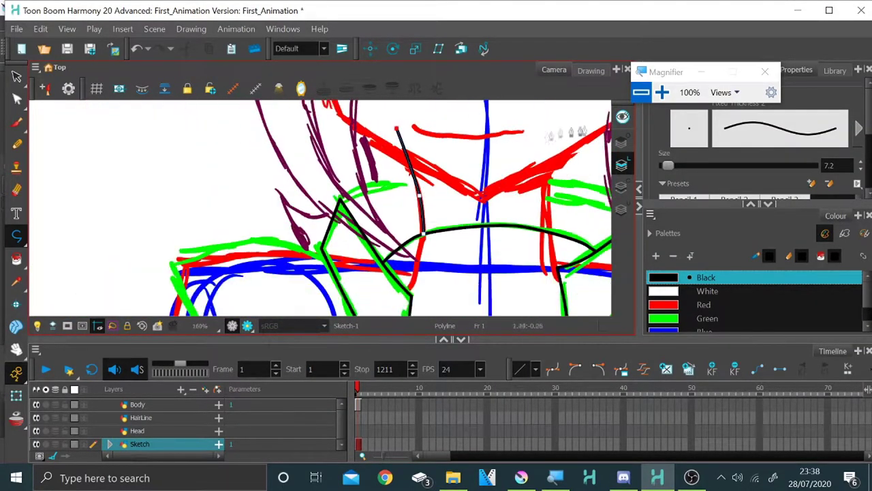
scroll(477, 177, "up", 2)
scroll(509, 189, "up", 2)
scroll(512, 212, "down", 1)
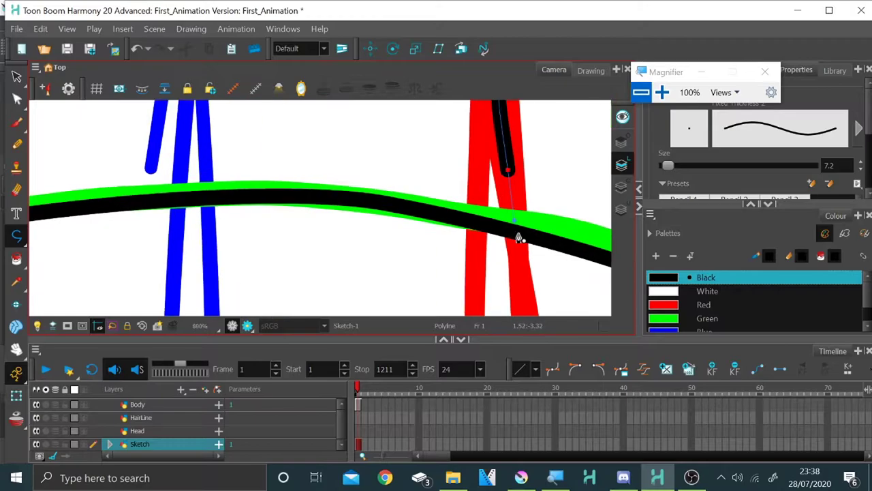
scroll(519, 218, "down", 2)
scroll(477, 204, "down", 4)
scroll(397, 191, "up", 2)
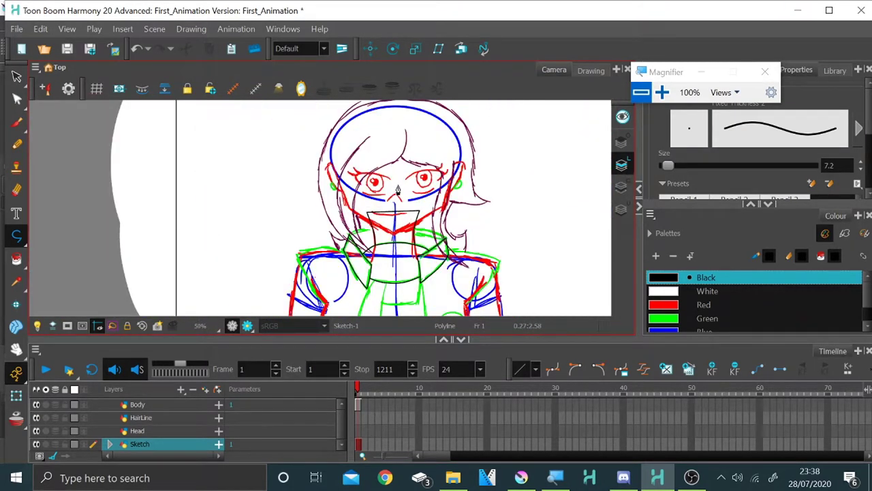
left_click(307, 405)
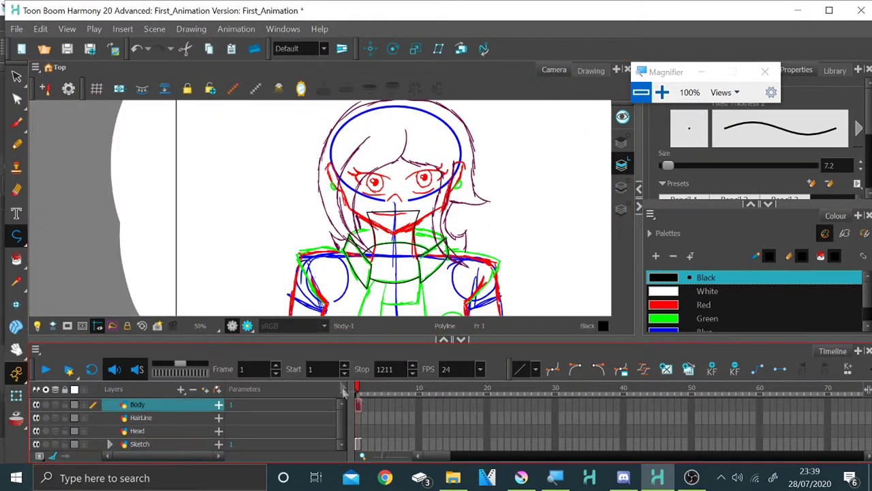
right_click(356, 443)
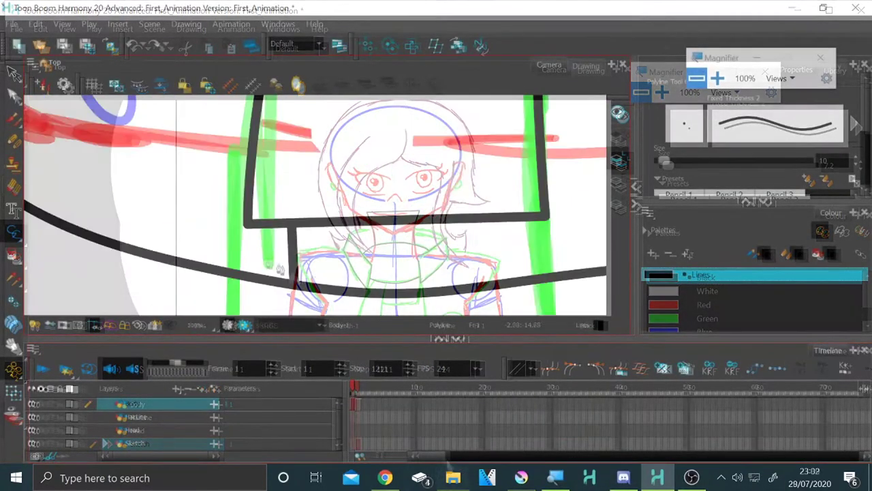
scroll(436, 200, "up", 5)
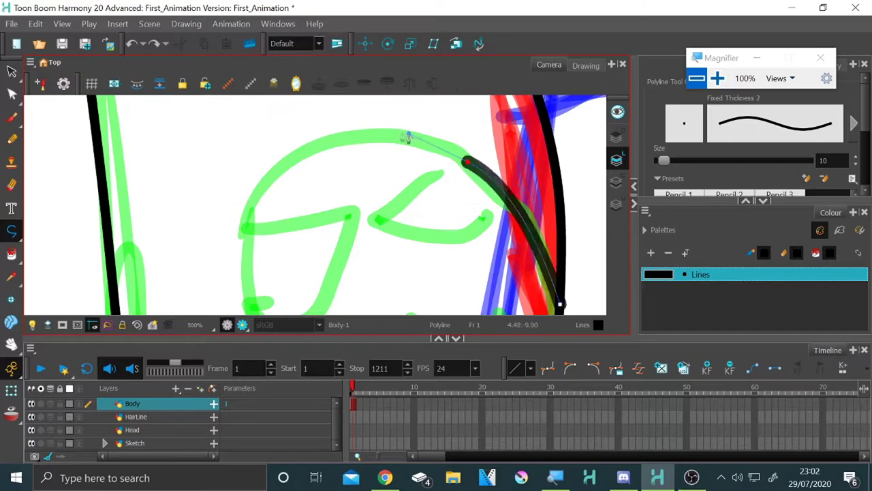
scroll(271, 161, "down", 2)
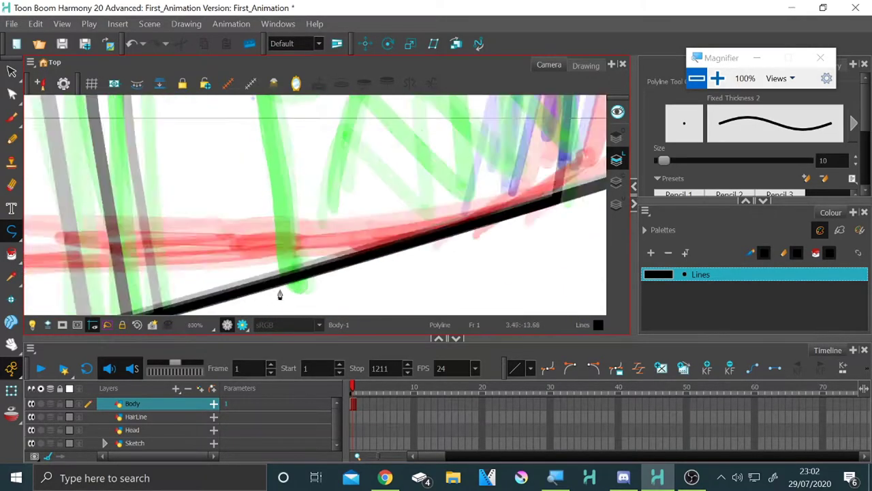
scroll(295, 280, "up", 2)
scroll(354, 251, "up", 1)
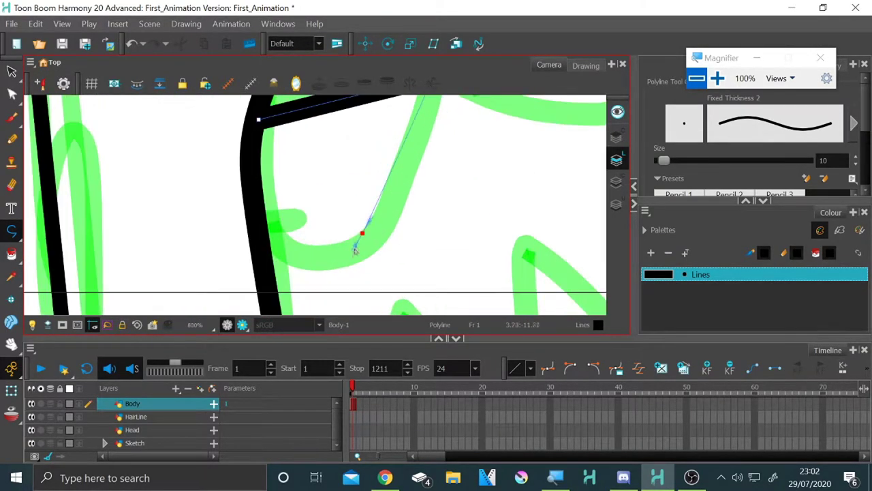
left_click_drag(264, 241, 426, 128)
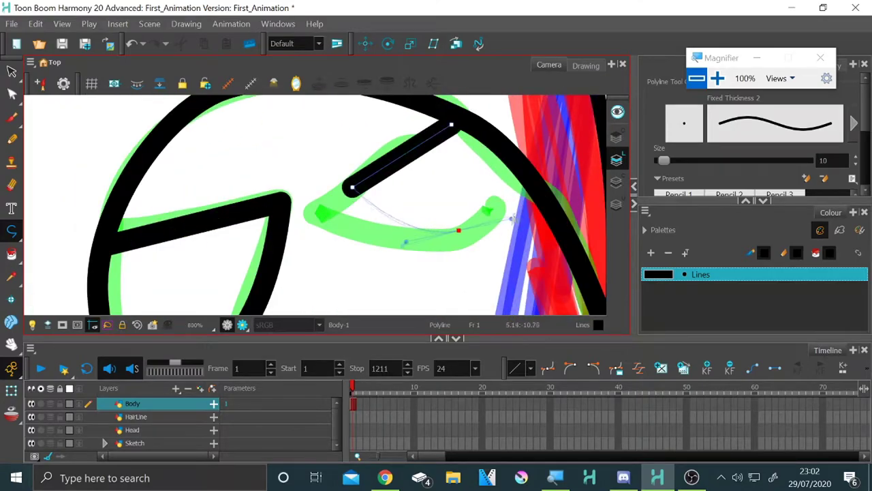
scroll(511, 218, "down", 2)
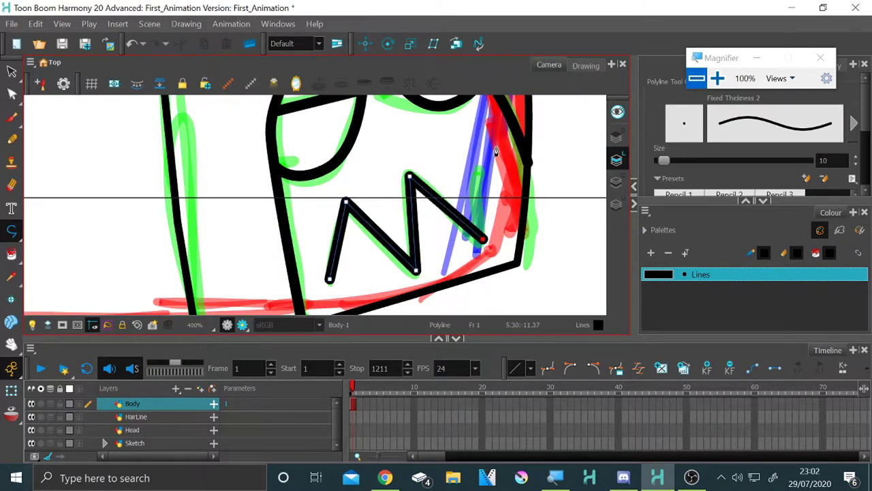
scroll(334, 162, "down", 4)
scroll(333, 163, "up", 2)
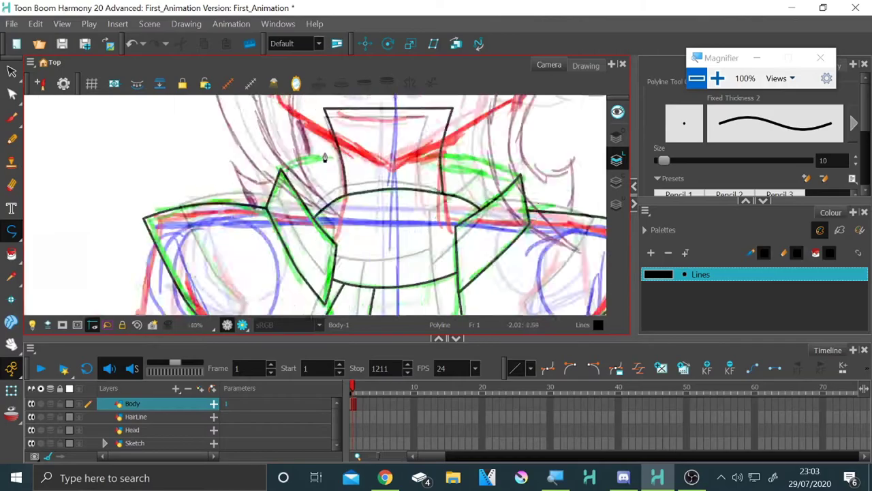
scroll(333, 162, "up", 3)
scroll(341, 157, "up", 3)
scroll(327, 184, "down", 3)
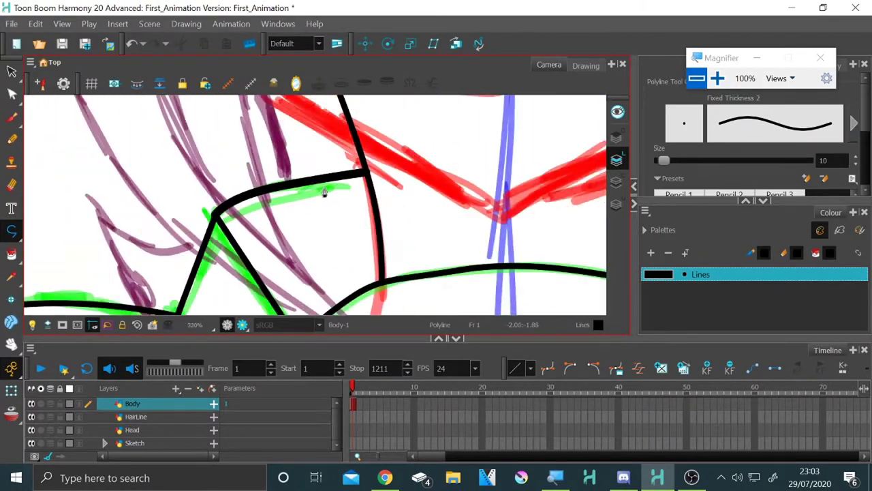
scroll(334, 194, "up", 3)
scroll(372, 203, "down", 2)
scroll(373, 203, "up", 2)
scroll(372, 203, "down", 5)
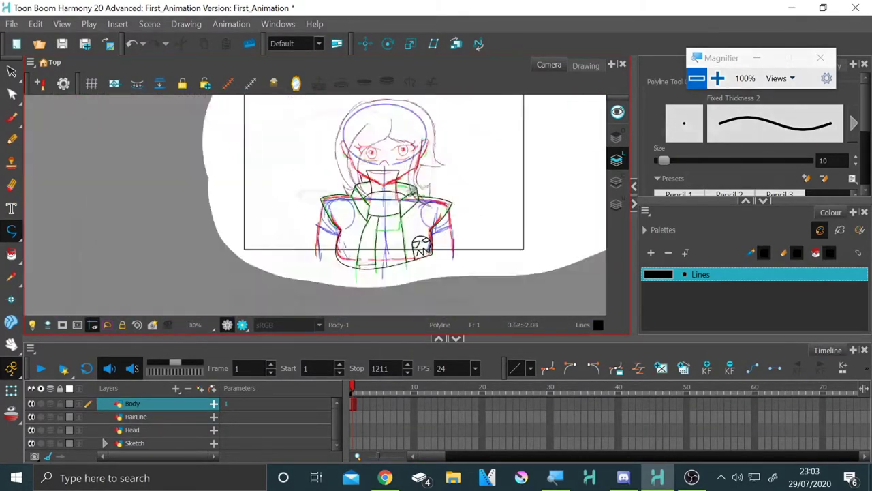
scroll(409, 184, "up", 3)
scroll(433, 175, "up", 2)
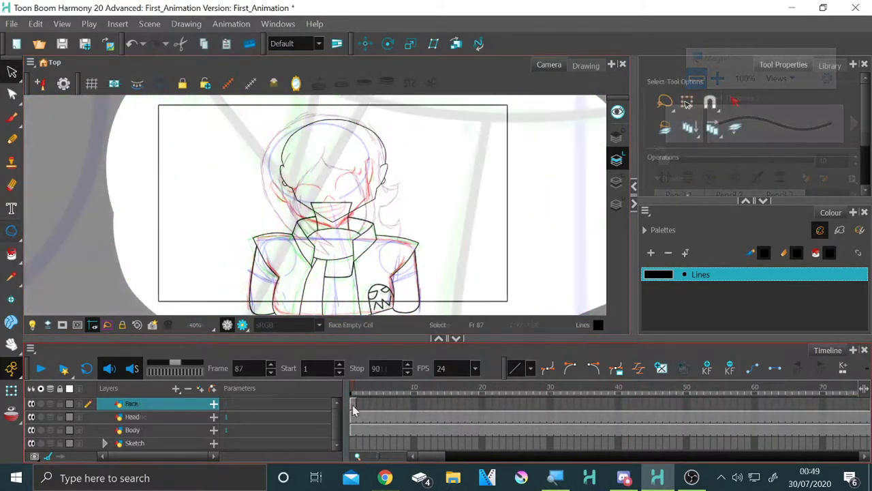
scroll(327, 204, "down", 1)
scroll(327, 204, "up", 2)
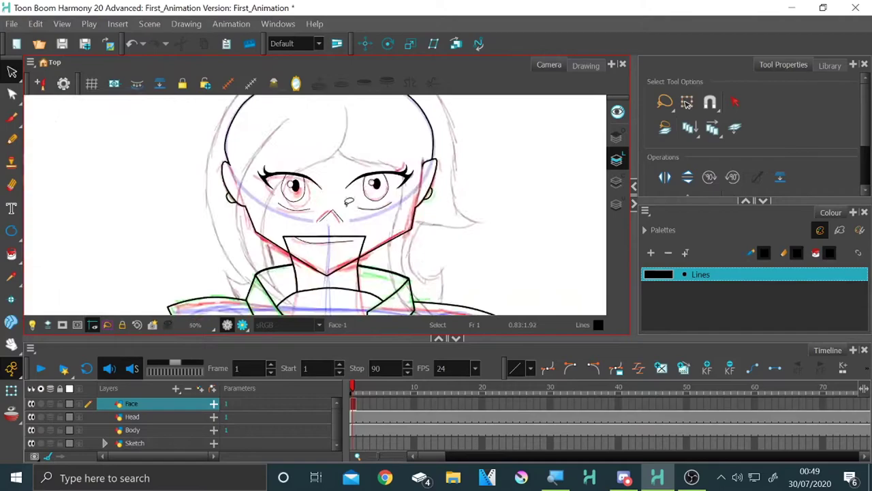
scroll(328, 205, "up", 1)
Extend Face drawing 1 through frame 21 and magnify the screen to inspect the face
left_click_drag(433, 387, 489, 386)
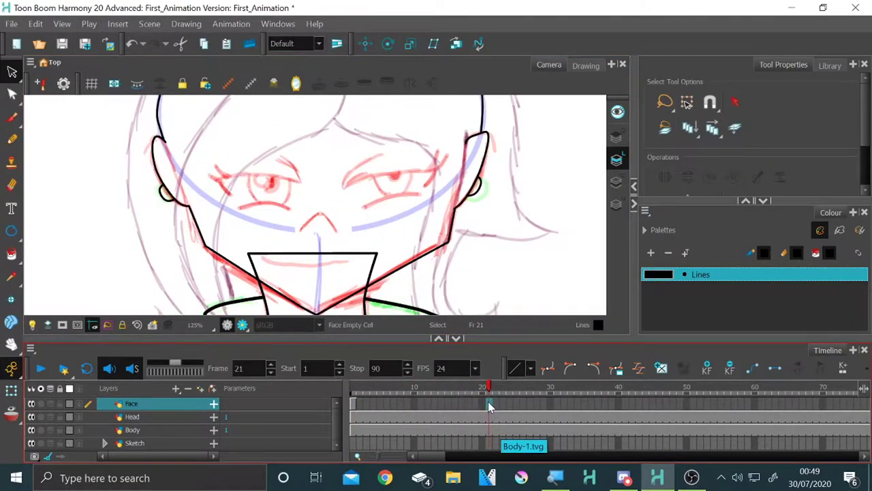
right_click(488, 406)
left_click(532, 282)
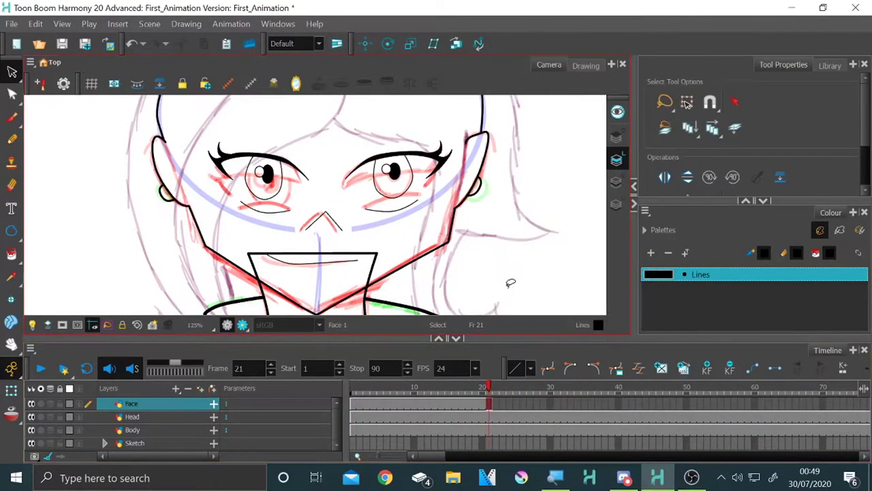
left_click(523, 479)
left_click(699, 117)
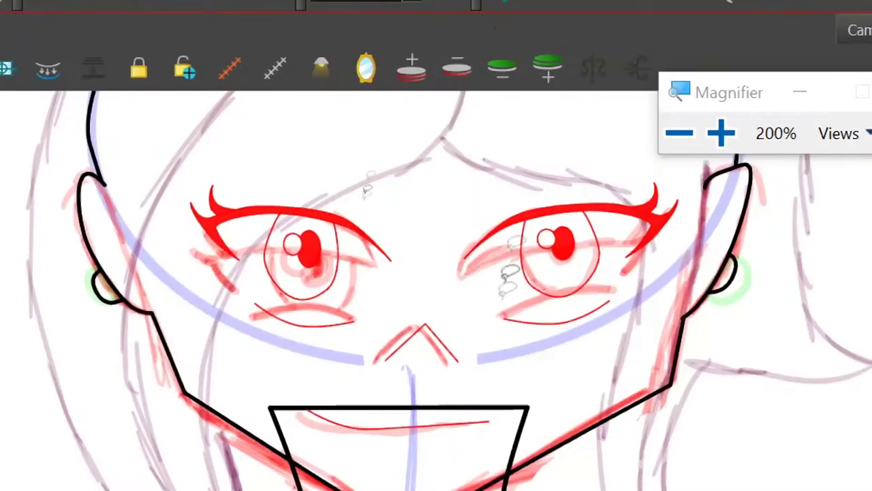
left_click(680, 134)
left_click_drag(477, 129, 702, 60)
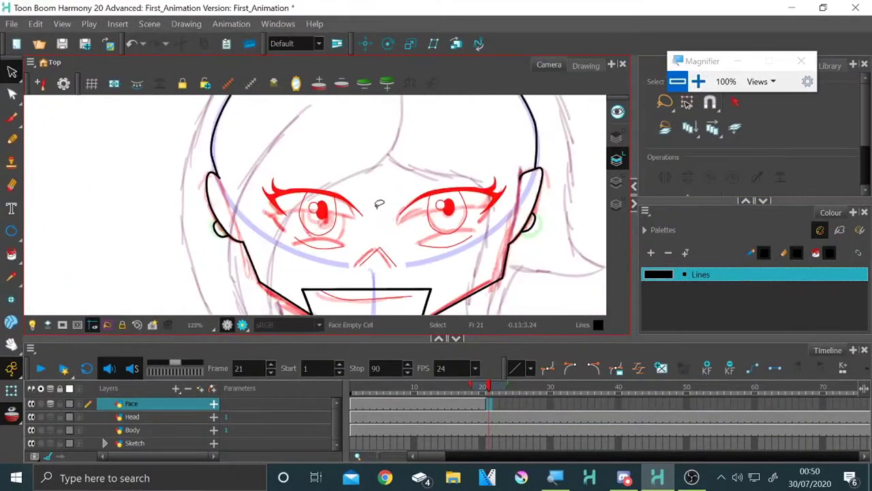
scroll(380, 204, "up", 3)
Flip the under-eye line to curve upward and nudge it up slightly
left_click(490, 404)
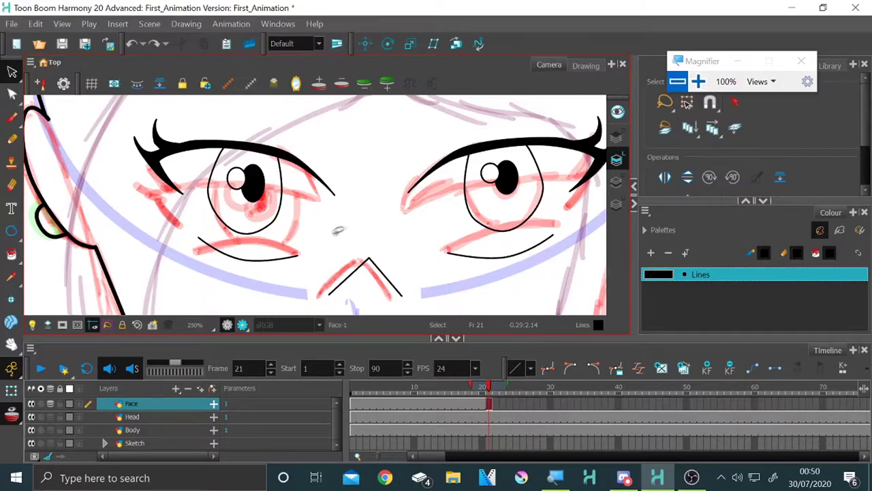
scroll(156, 158, "up", 1)
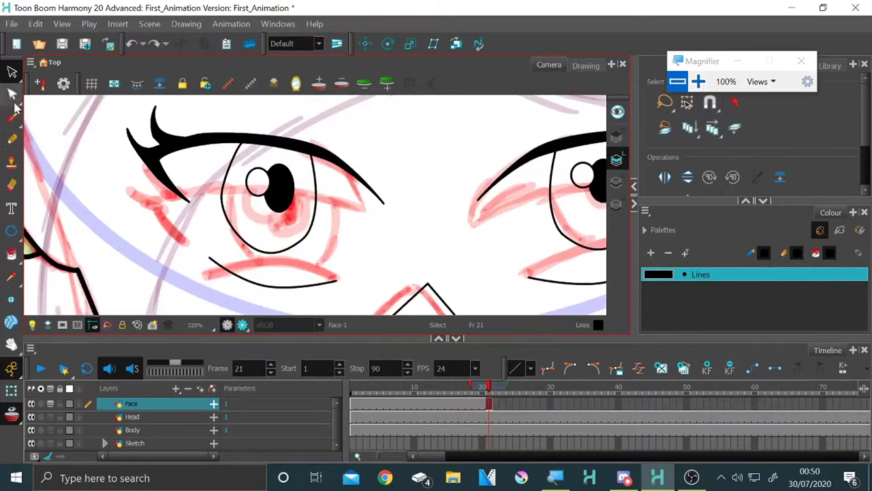
scroll(242, 143, "up", 2)
left_click(210, 133)
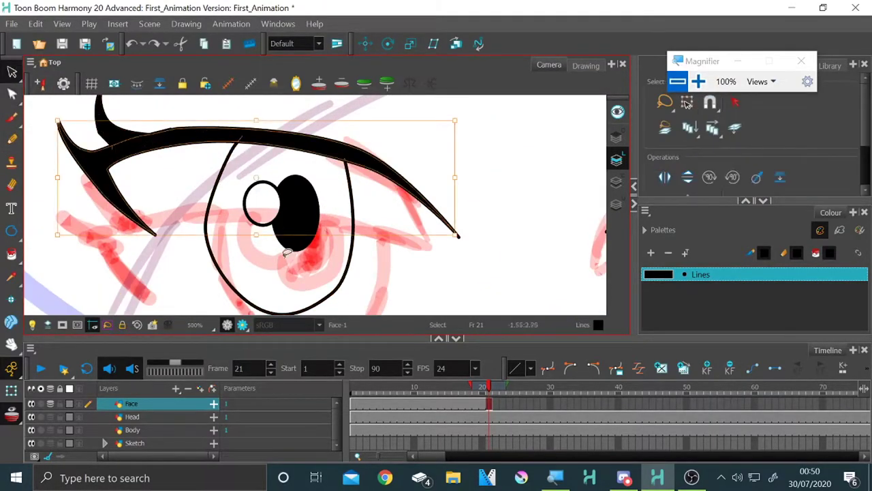
scroll(293, 163, "up", 1)
scroll(286, 204, "down", 5)
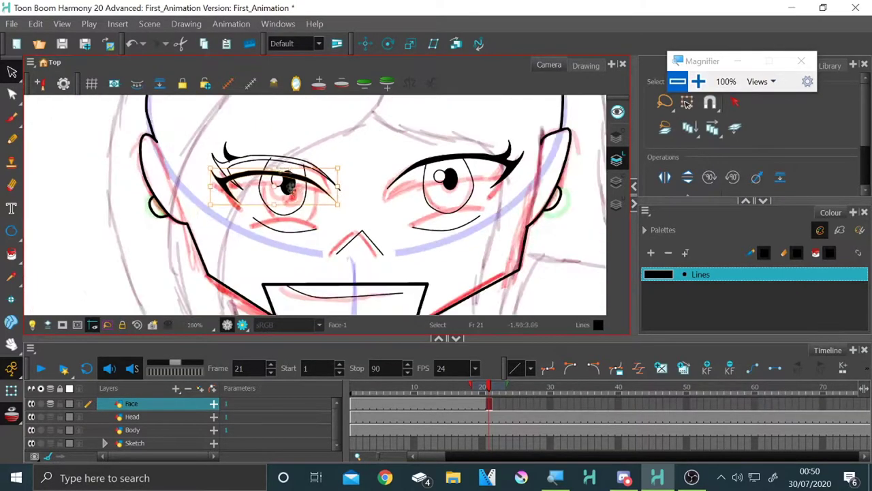
scroll(274, 262, "up", 4)
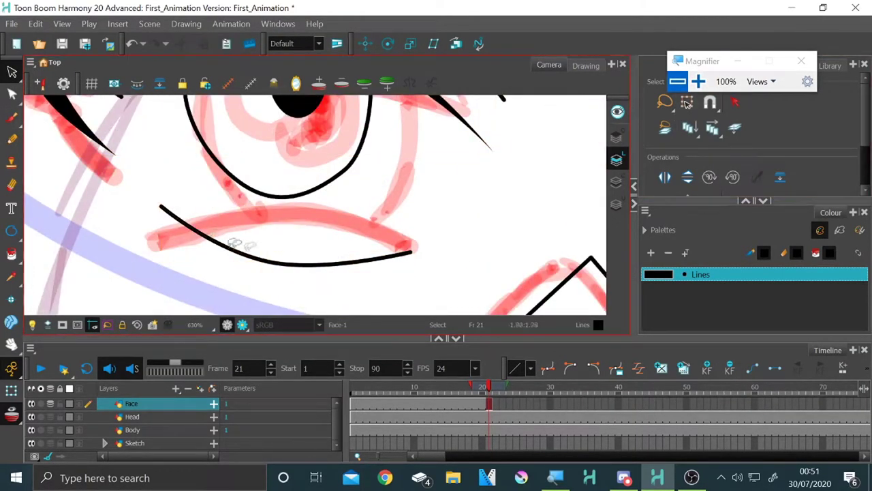
left_click_drag(285, 208, 285, 314)
left_click_drag(407, 310, 401, 247)
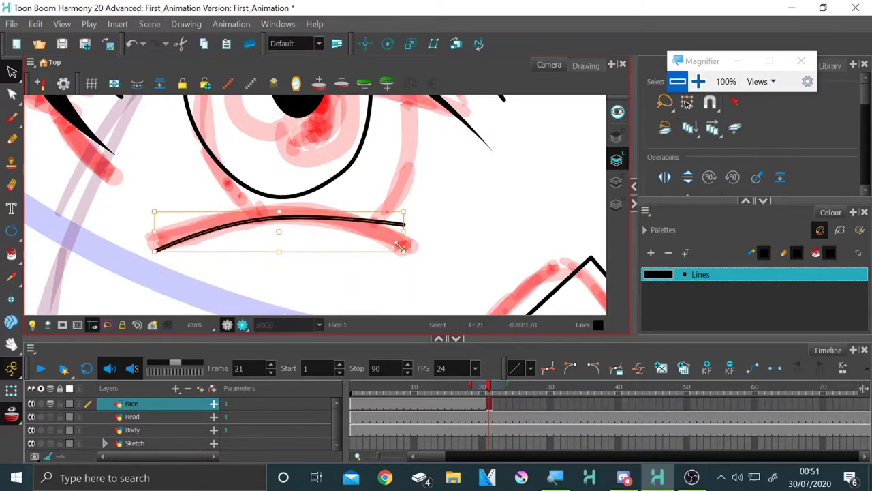
scroll(259, 227, "down", 3)
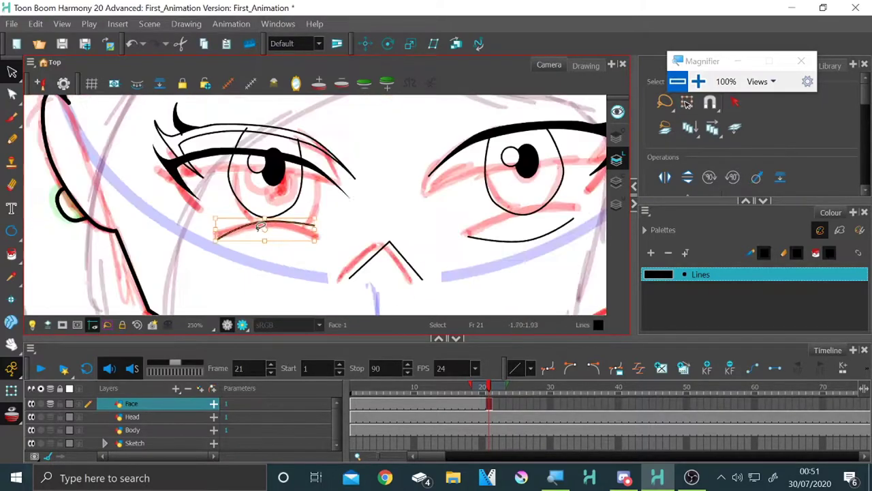
scroll(253, 197, "up", 2)
Re-extend the face drawing to frame 21, then lower and squash both eyes
key("shift+z")
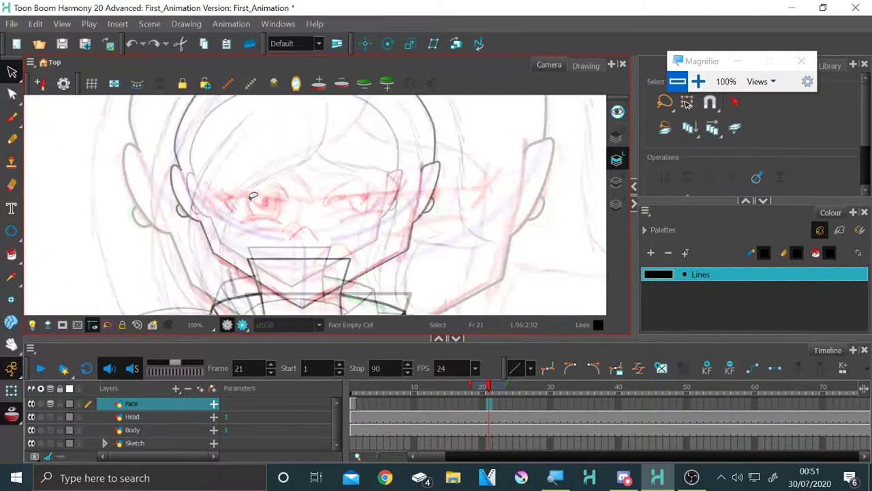
right_click(490, 408)
left_click(567, 280)
scroll(339, 227, "up", 2)
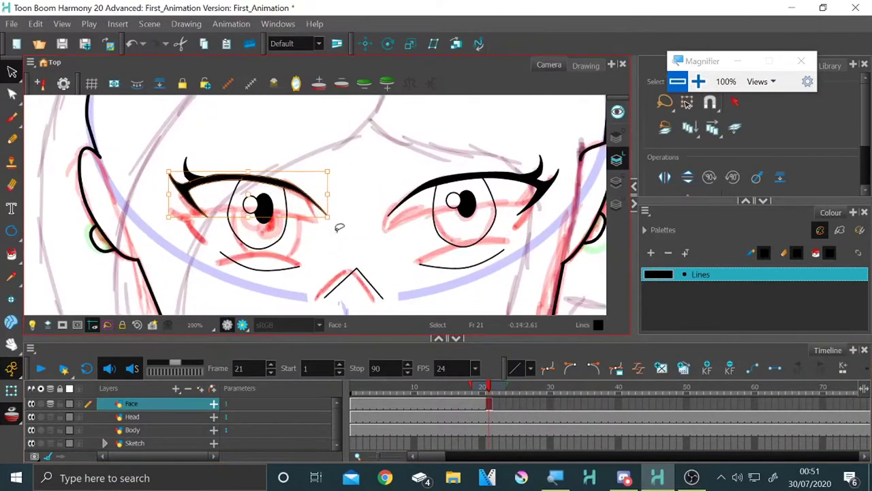
left_click_drag(572, 154, 162, 153)
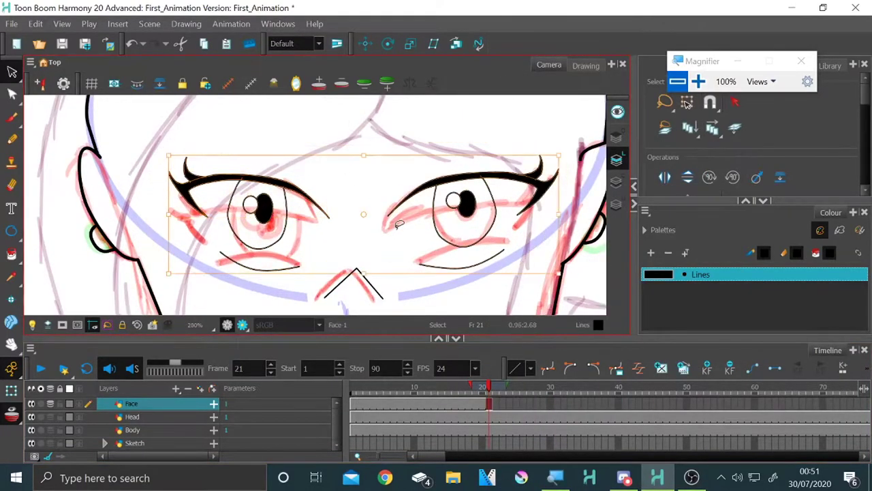
left_click_drag(363, 155, 362, 181)
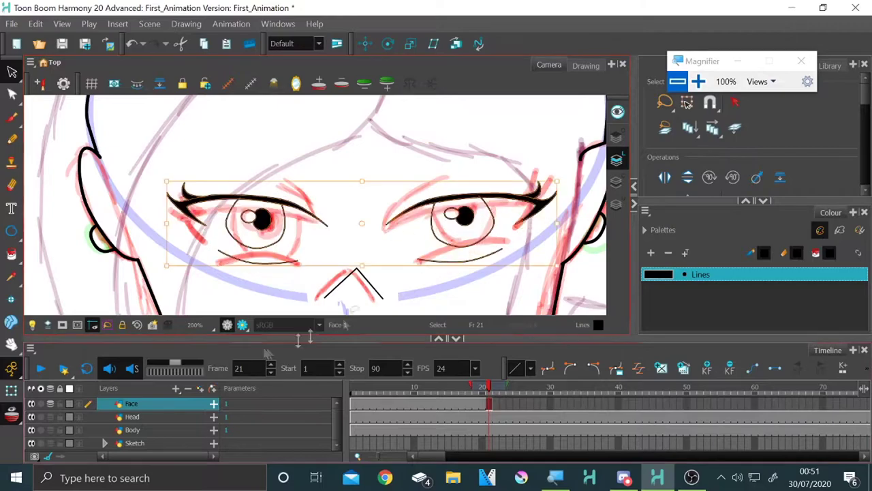
scroll(432, 238, "up", 2)
scroll(432, 239, "down", 1)
left_click(432, 239)
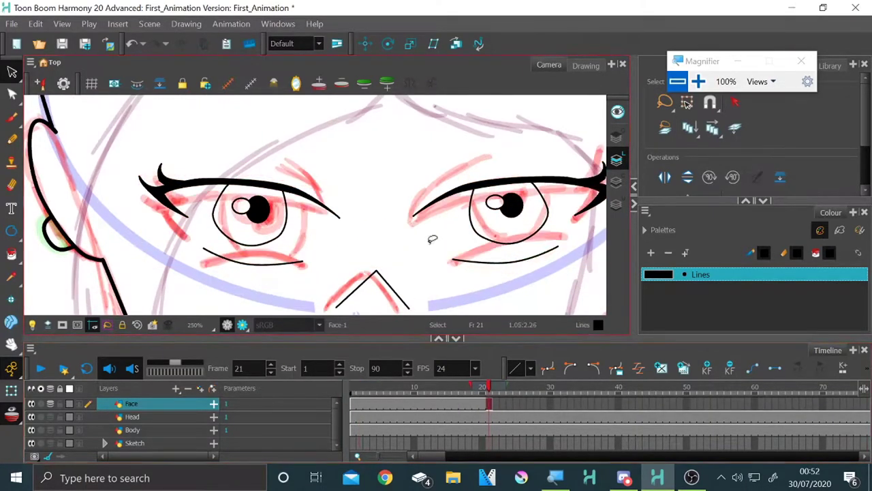
Undo the eye squash and create a new face drawing at frame 21
key("ctrl+z")
right_click(488, 403)
left_click(545, 356)
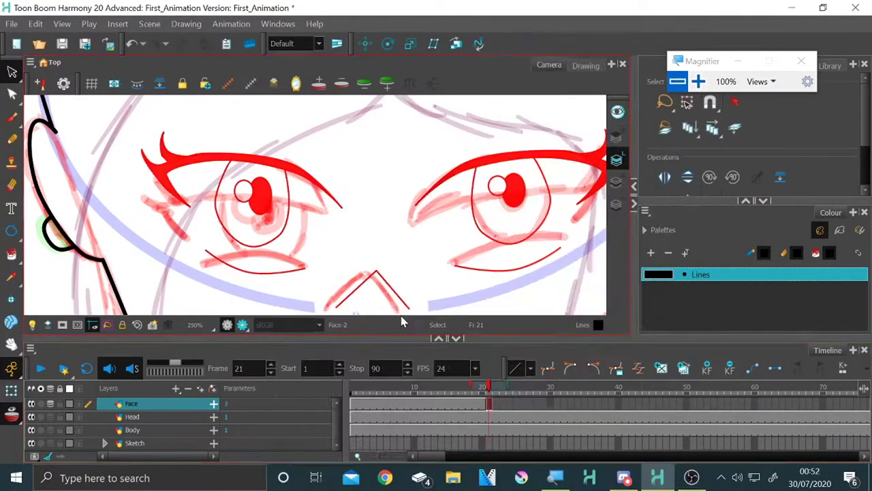
right_click(444, 403)
left_click(525, 381)
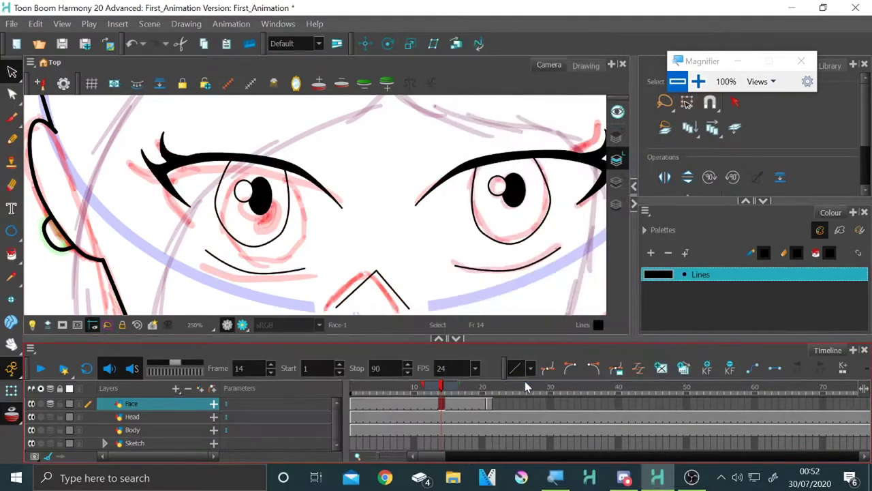
right_click(426, 403)
left_click(488, 403)
right_click(489, 403)
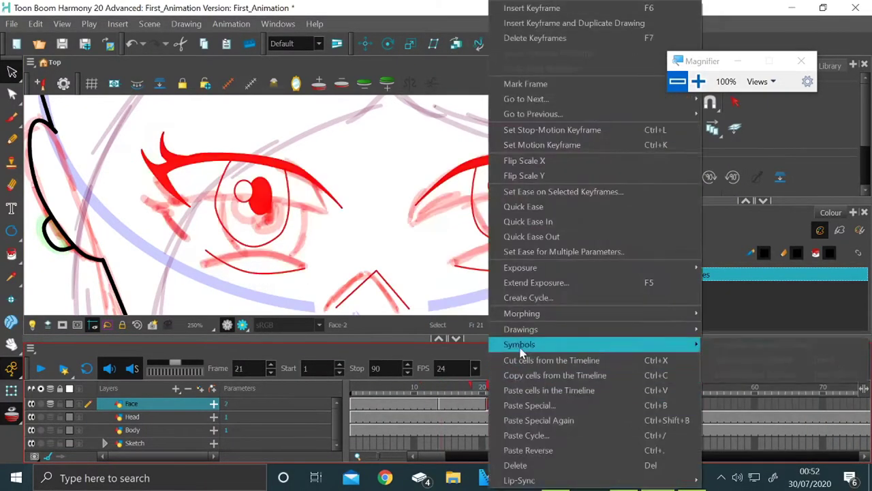
left_click(488, 402)
Add a new face drawing cell at frame 11 of the Face layer
key("alt+/")
left_click(450, 403)
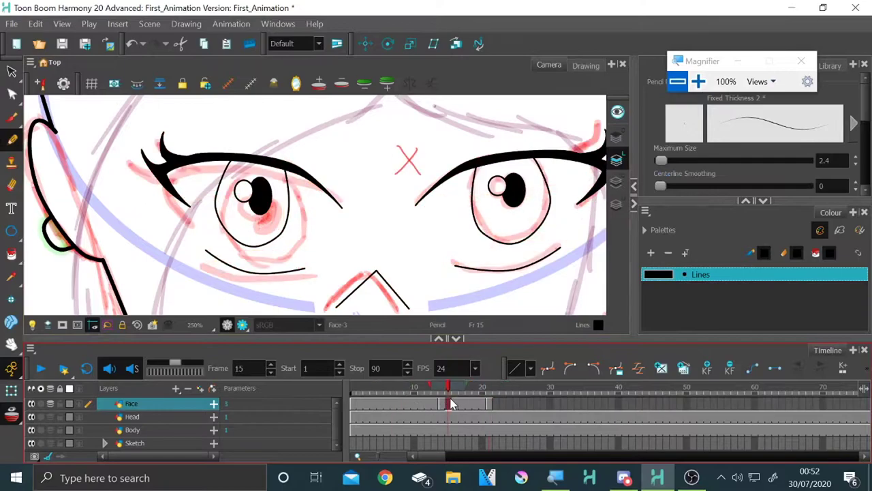
left_click(455, 404)
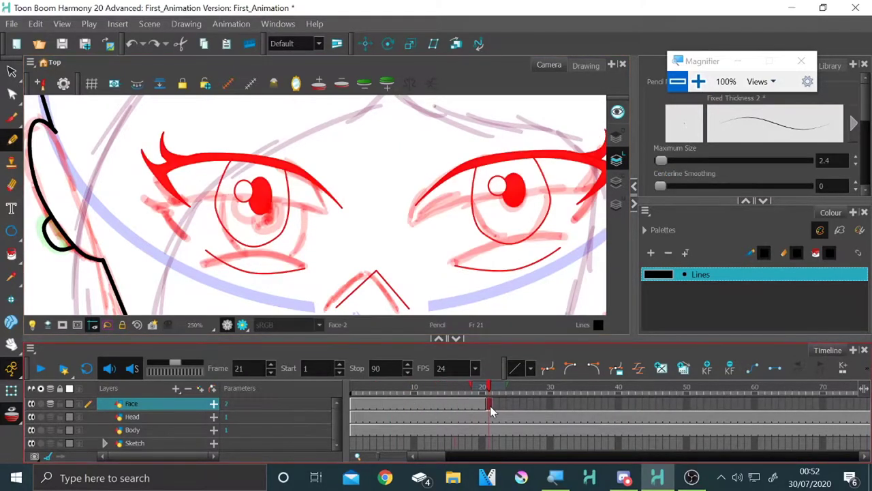
left_click(434, 404)
right_click(433, 404)
left_click(708, 331)
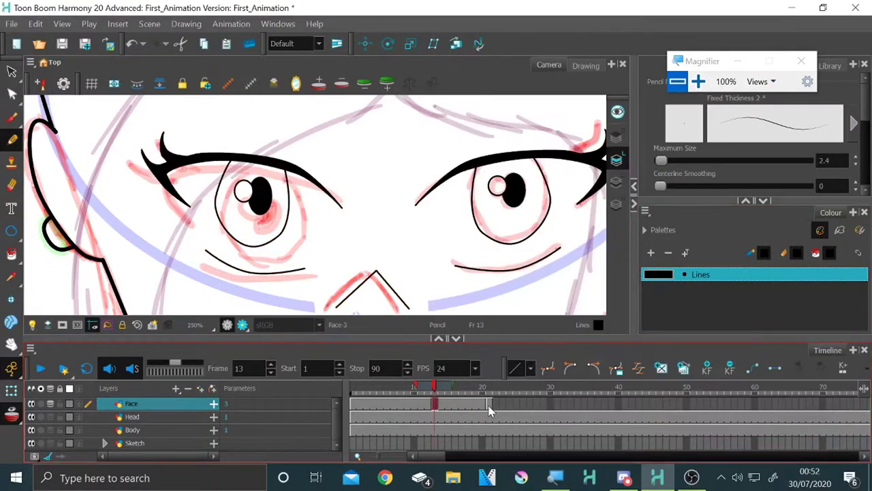
left_click(422, 409)
Open the Face layer's drawing operations for frames 21 and 2
right_click(488, 404)
mouse_move(521, 329)
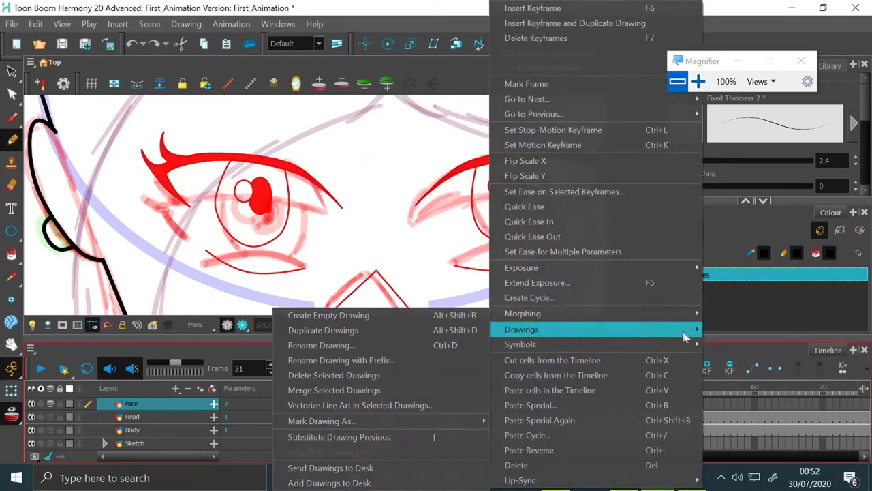
left_click(334, 314)
right_click(488, 403)
left_click(518, 386)
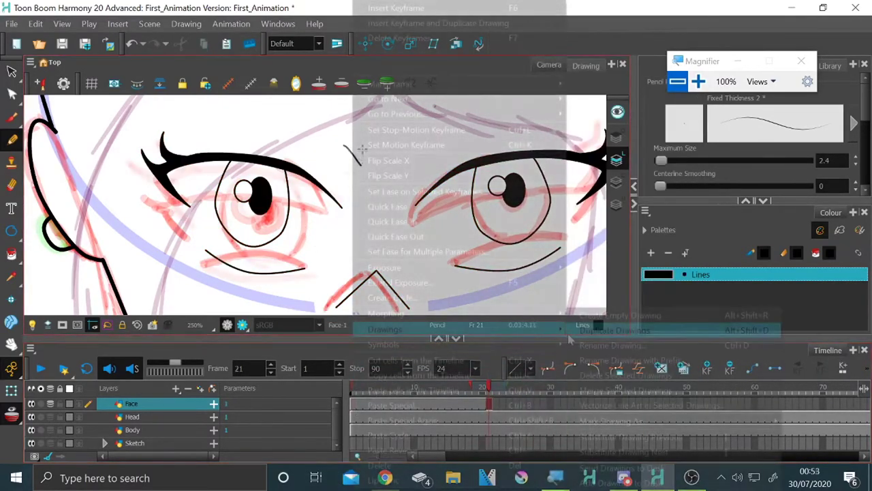
right_click(488, 403)
Create Face-4 at frame 2, return to frame 21 and undo the stray stroke
left_click(518, 286)
left_click(366, 404)
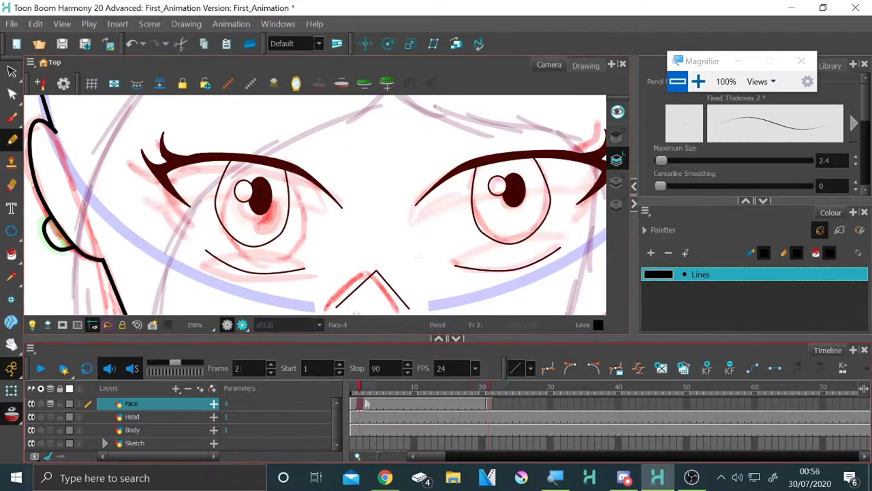
left_click(491, 404)
key("ctrl+z")
Lasso-select both eye strokes for vertical resizing
key("2")
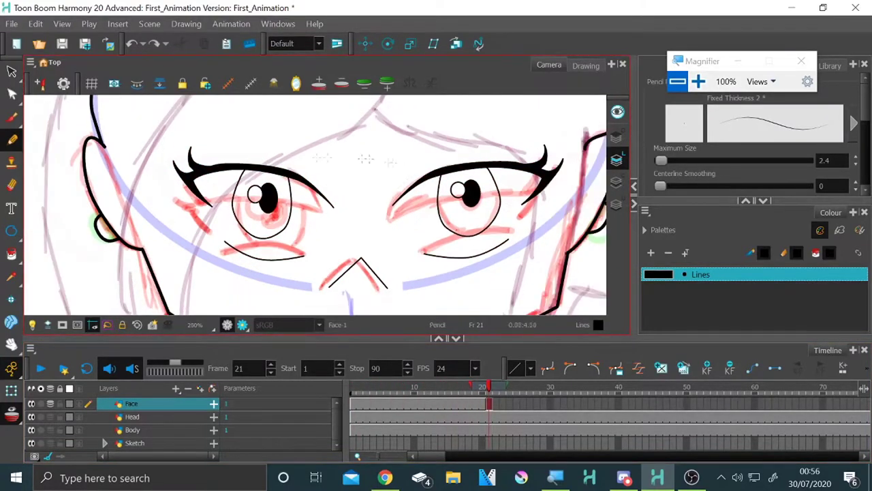
key("alt+s")
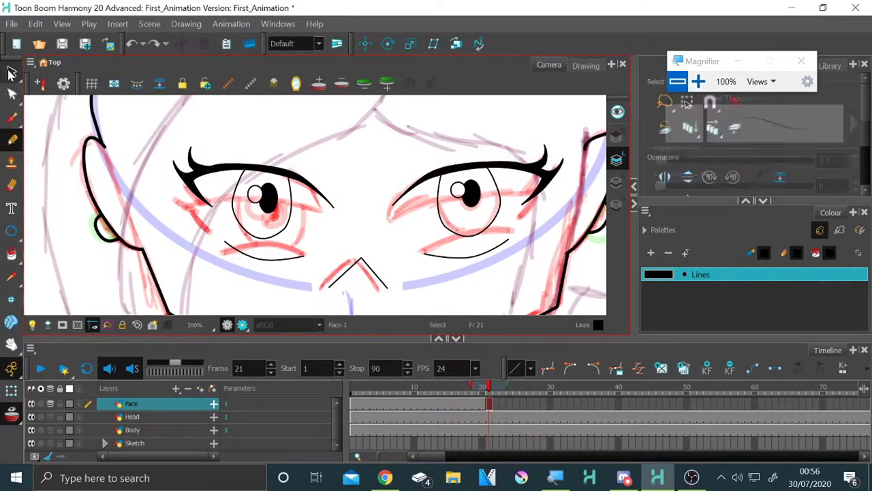
left_click_drag(156, 153, 338, 247)
mouse_move(170, 137)
left_mouse_down()
mouse_move(344, 264)
mouse_move(365, 242)
left_mouse_up()
scroll(458, 280, "up", 4)
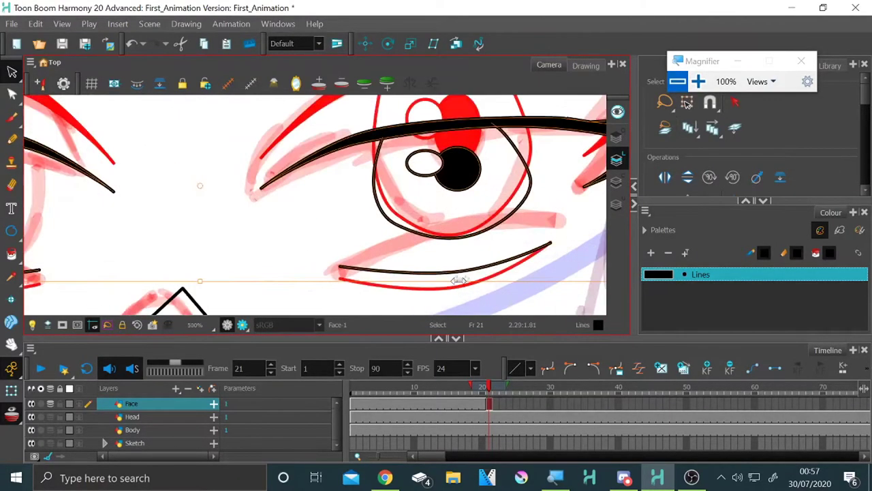
scroll(458, 280, "down", 3)
scroll(370, 248, "up", 3)
Reshape the under-eye curve into a flatter arc with the Contour Editor
key("alt+q")
scroll(147, 261, "up", 2)
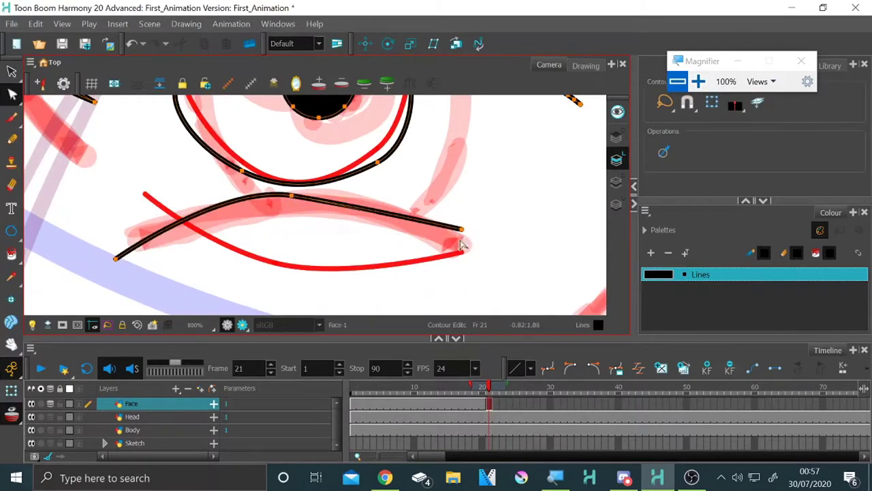
scroll(247, 236, "down", 2)
scroll(332, 267, "up", 1)
scroll(337, 245, "up", 2)
left_click_drag(337, 245, 334, 201)
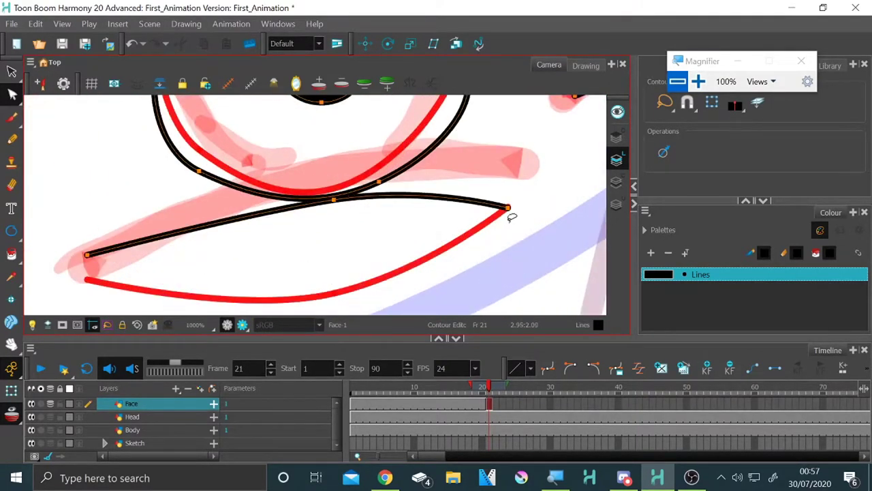
scroll(511, 216, "down", 5)
scroll(311, 185, "up", 1)
scroll(312, 184, "down", 1)
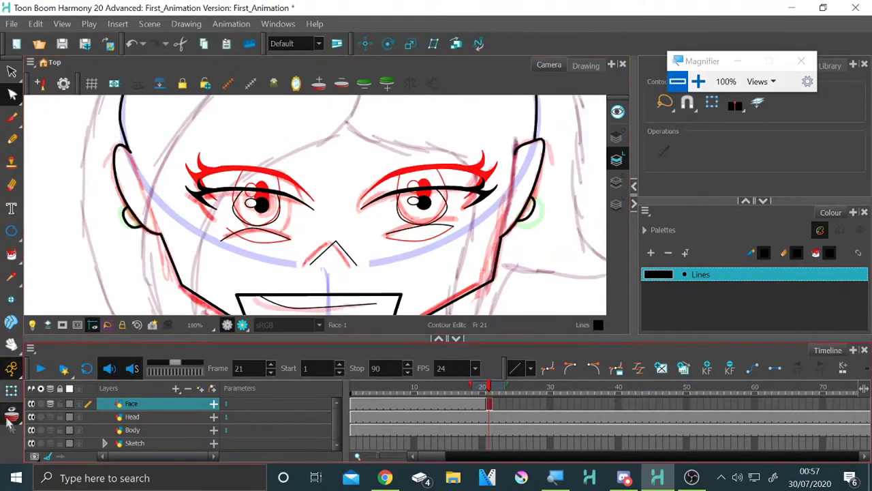
key("2")
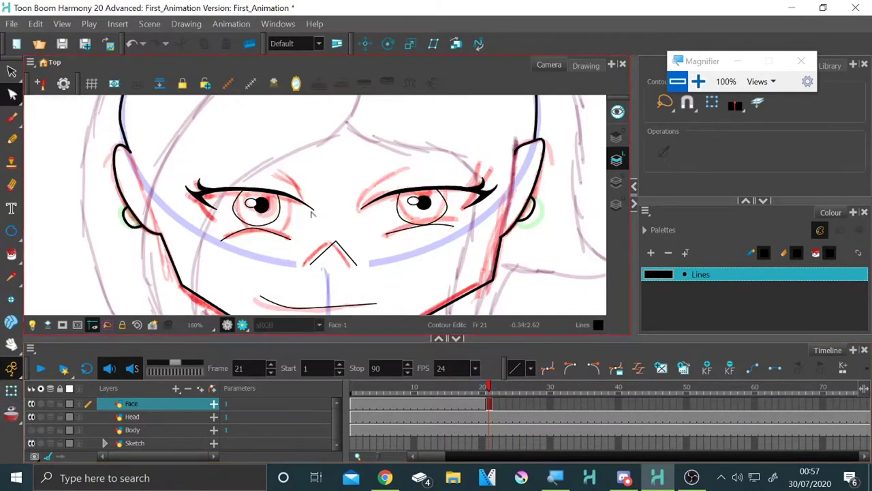
key("2")
key("2")
Pull one contour point of the thick black polyline stroke downward
left_click_drag(11, 231, 48, 273)
scroll(346, 237, "up", 2)
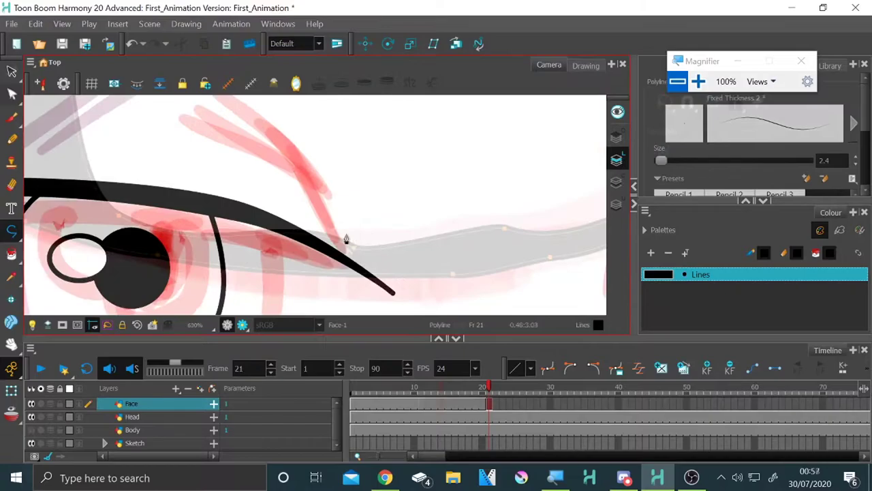
scroll(404, 236, "up", 3)
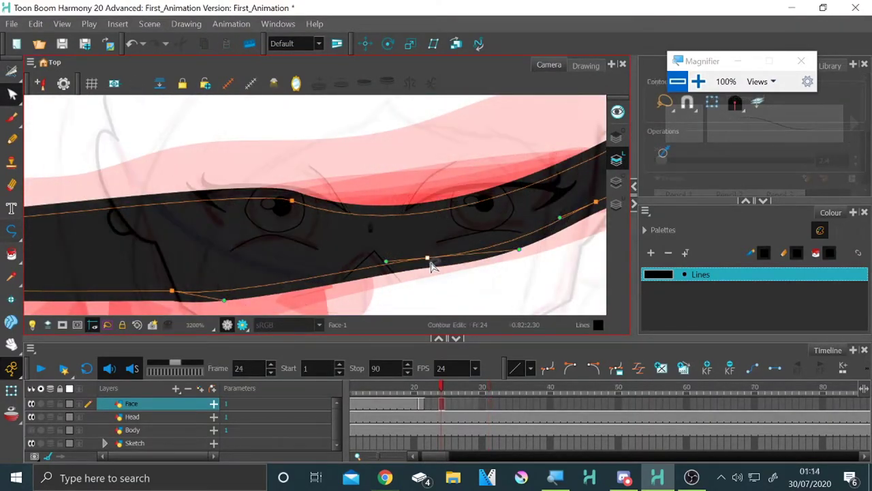
scroll(432, 265, "down", 1)
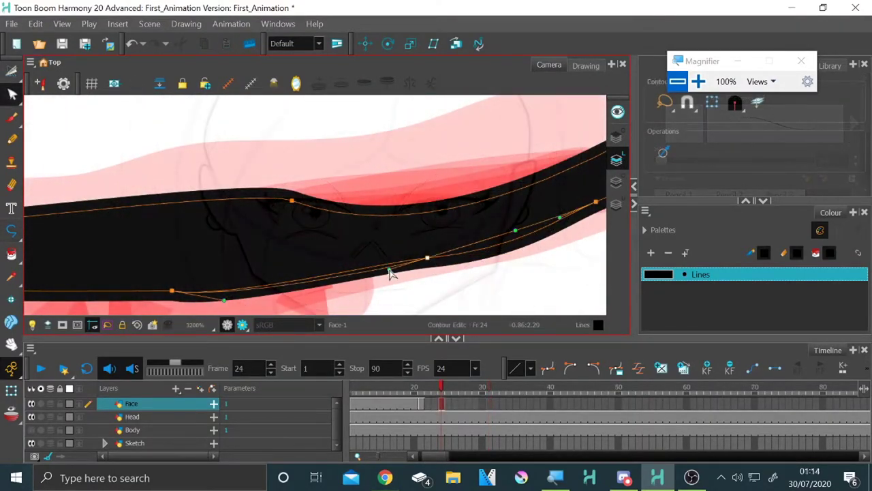
left_click_drag(340, 225, 334, 244)
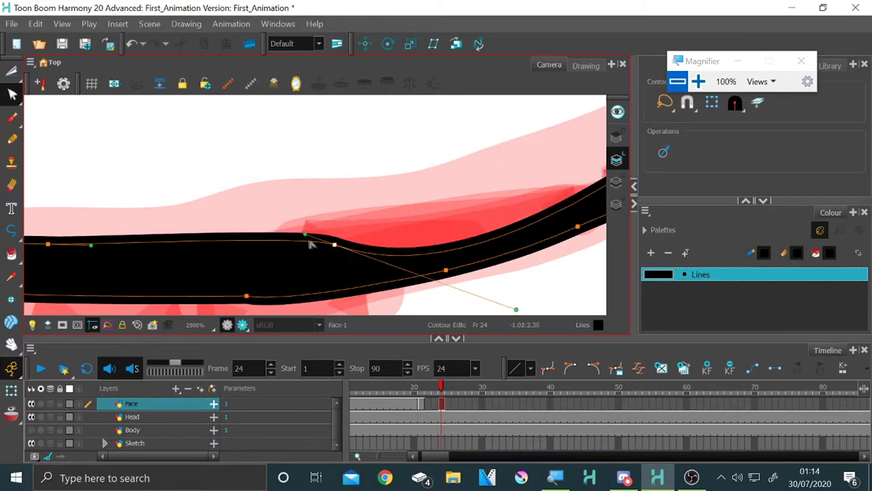
scroll(469, 236, "down", 1)
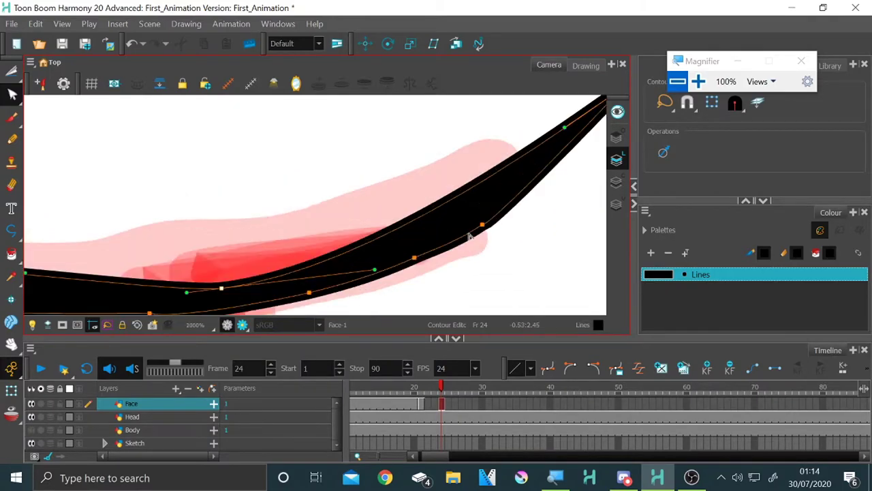
Magnify the view and try the thickness and Envelope tools on the face stroke
right_click(438, 209)
key("super+plus")
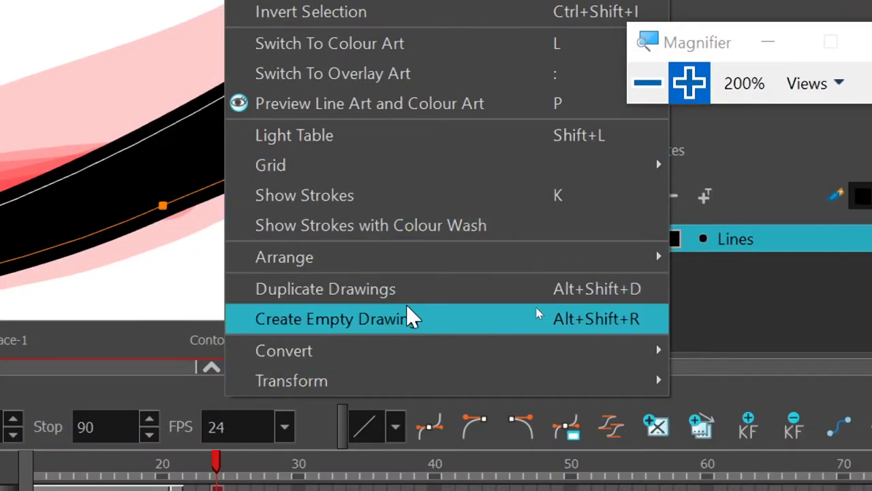
left_click(745, 273)
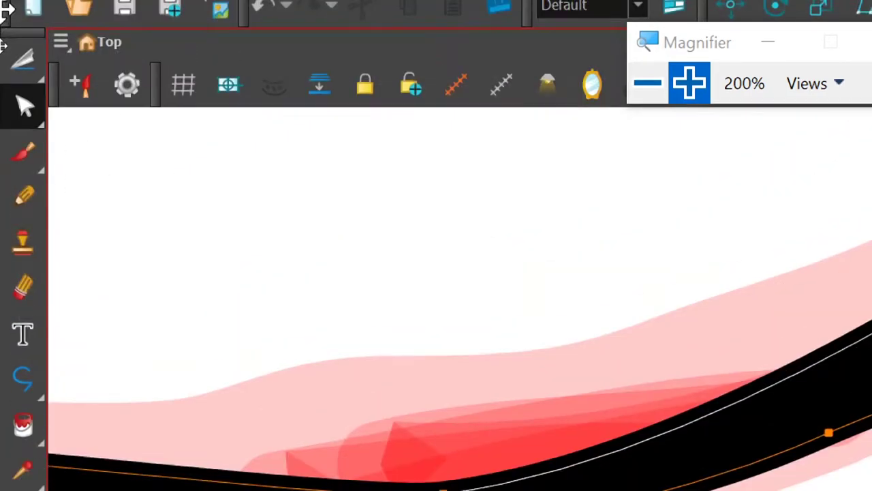
left_click(25, 112)
left_click(120, 161)
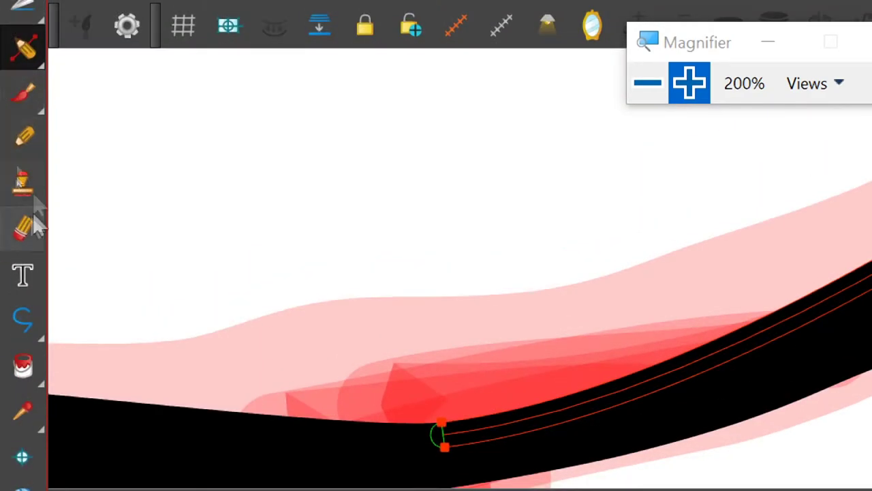
left_click(24, 48)
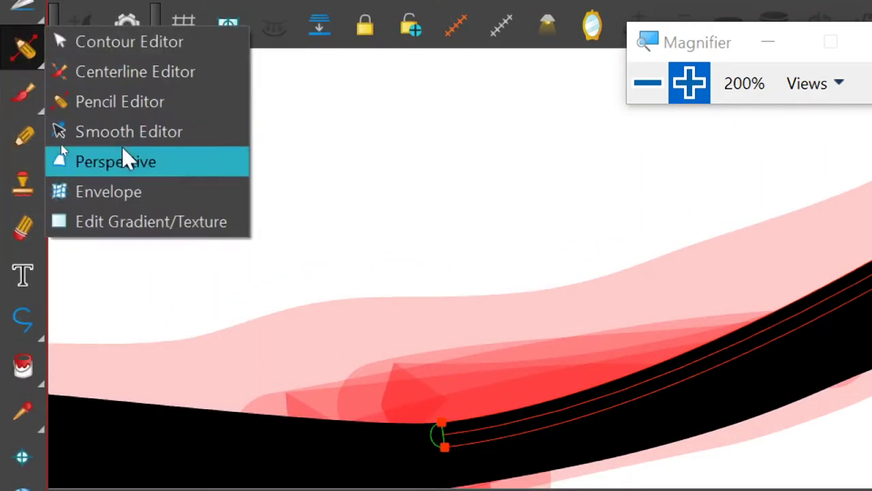
left_click(181, 205)
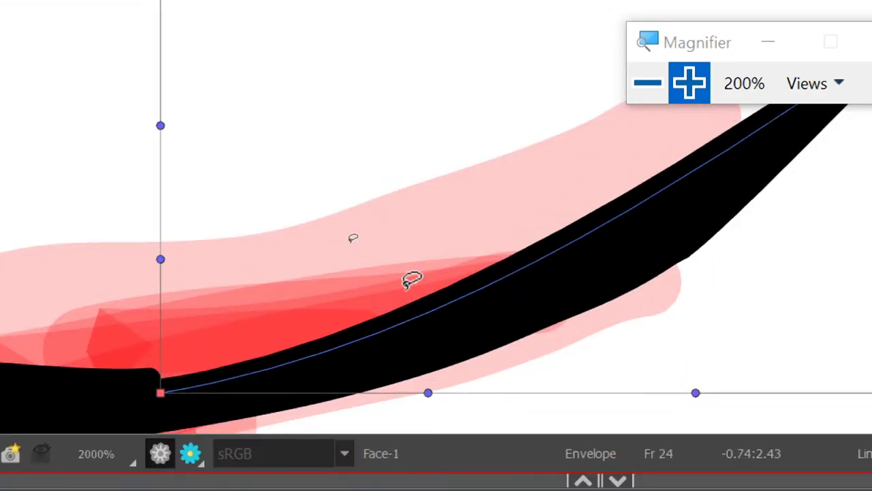
Try the Smooth Editor, then choose the Contour Editor to show contour points
left_click(23, 103)
left_click(207, 198)
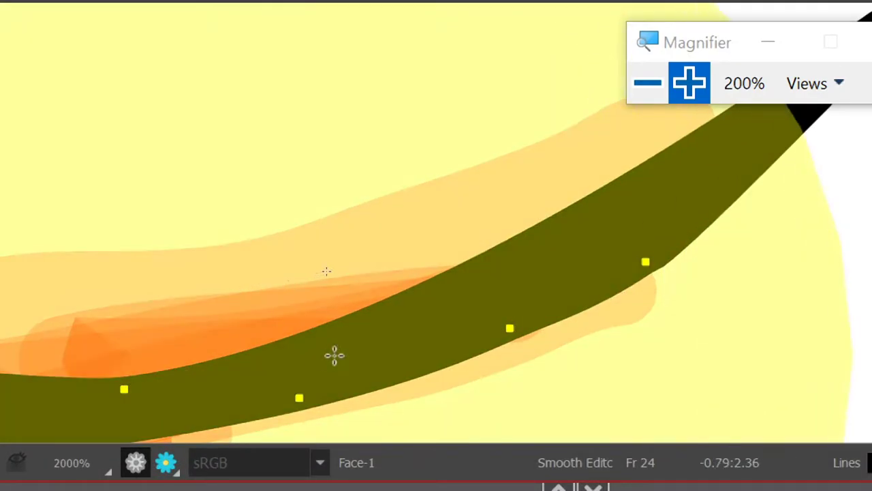
scroll(341, 307, "down", 2)
left_click(26, 128)
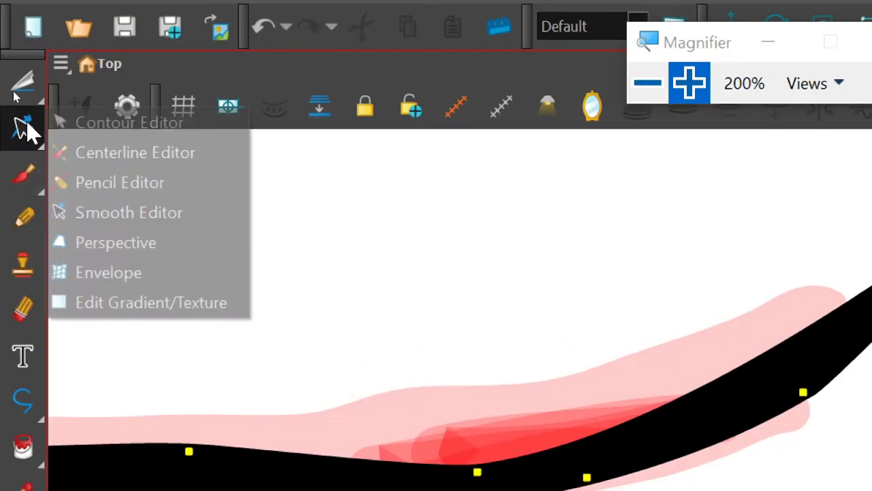
left_click(200, 217)
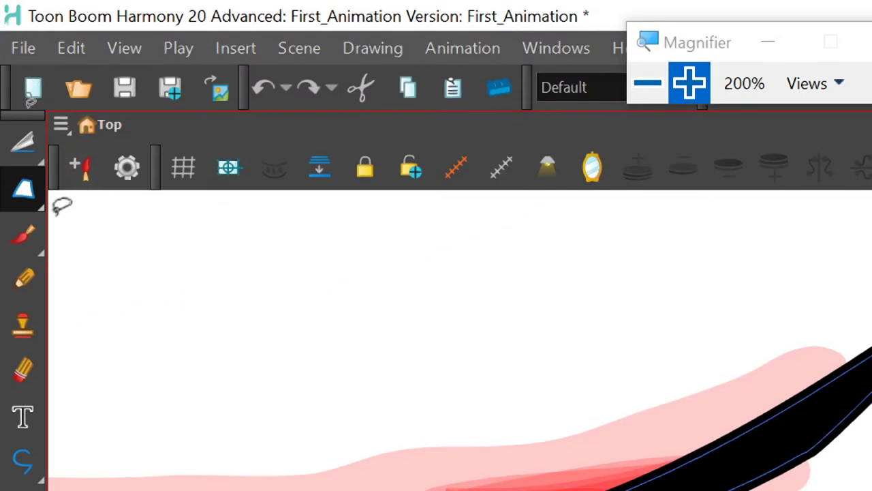
left_click(24, 187)
left_click(64, 183)
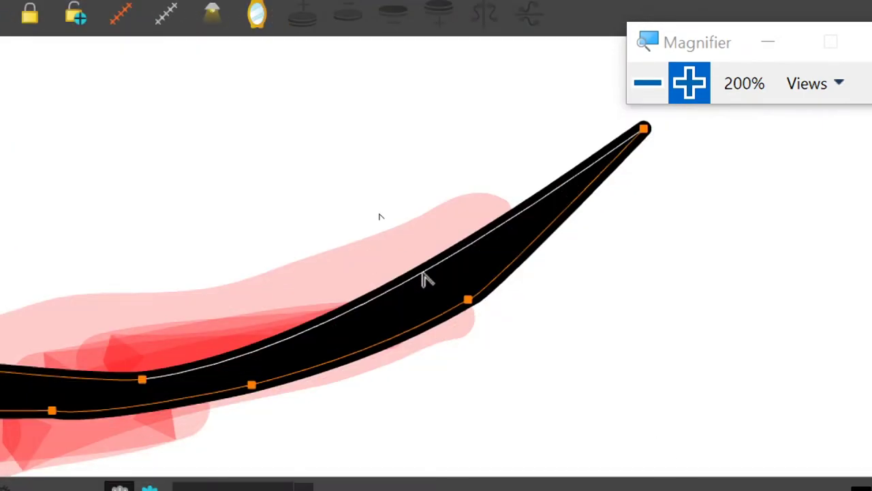
scroll(422, 280, "down", 2)
scroll(295, 356, "down", 2)
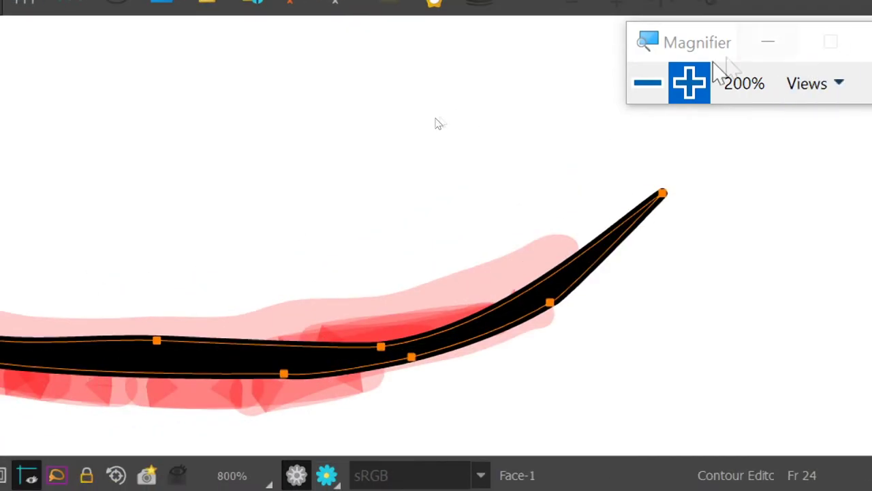
Drag contour points on frame 24's black face stroke to pull its edges toward the red sketch
left_click(648, 83)
scroll(301, 230, "up", 2)
scroll(327, 238, "up", 1)
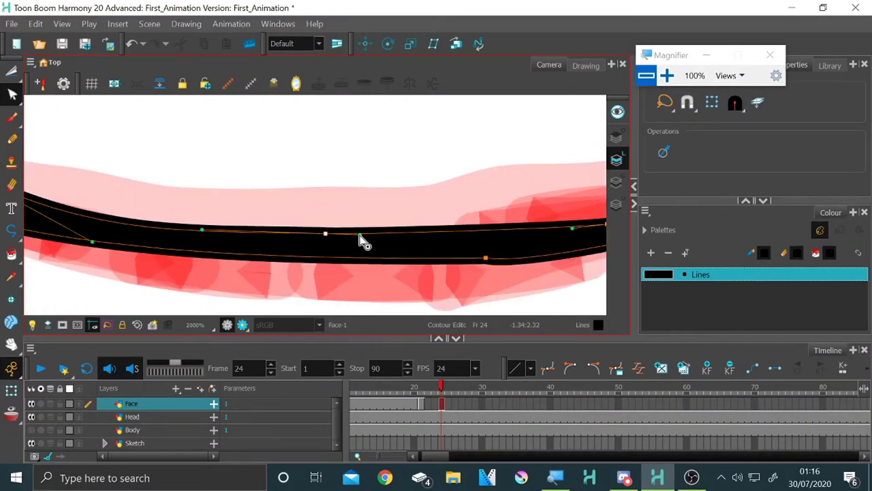
left_click_drag(208, 244, 202, 223)
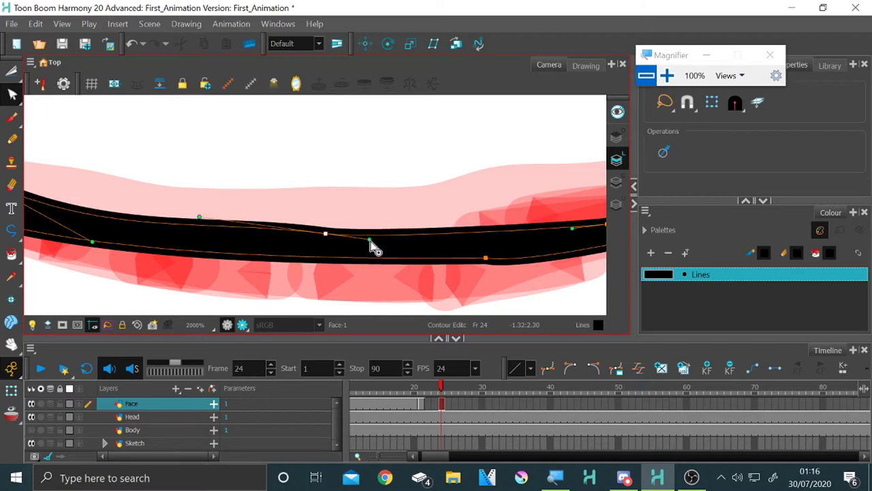
scroll(338, 247, "down", 1)
scroll(288, 218, "down", 1)
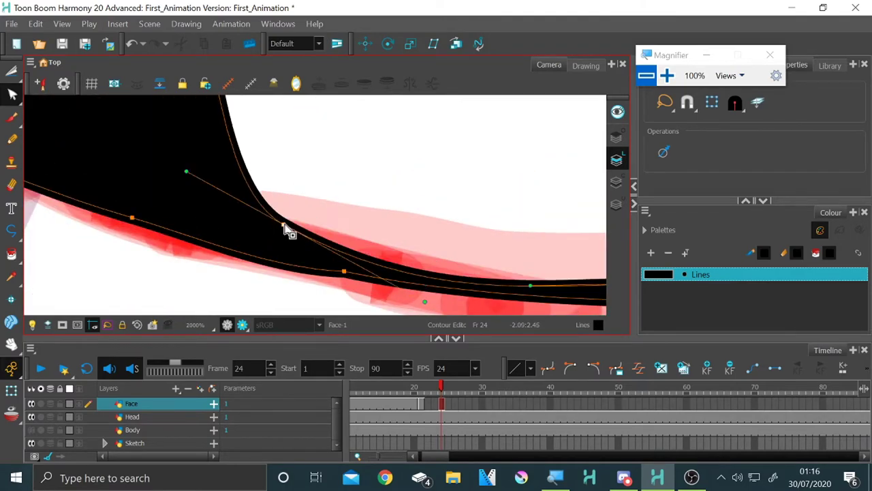
scroll(285, 204, "down", 1)
scroll(287, 193, "down", 1)
scroll(390, 135, "up", 3)
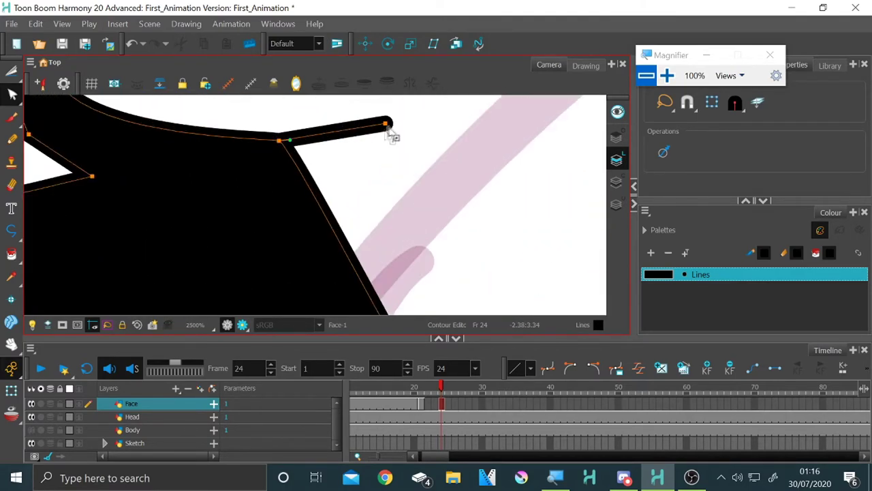
scroll(298, 159, "down", 1)
scroll(273, 185, "down", 1)
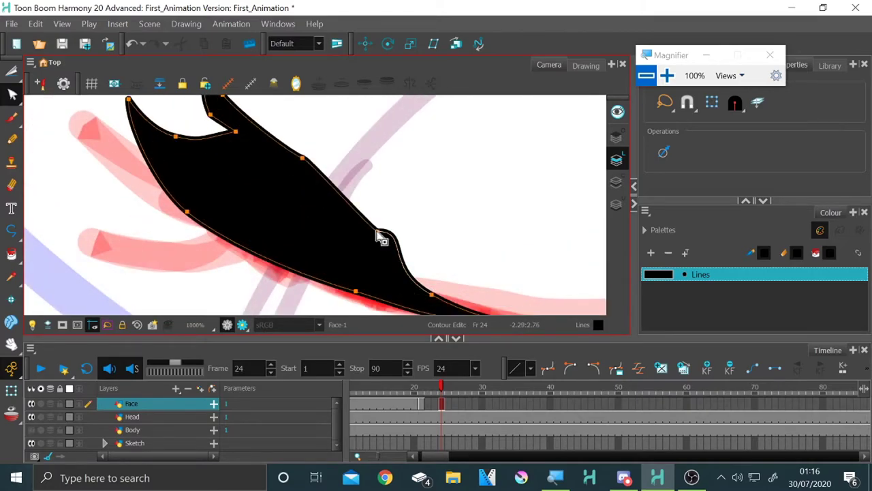
scroll(396, 269, "up", 2)
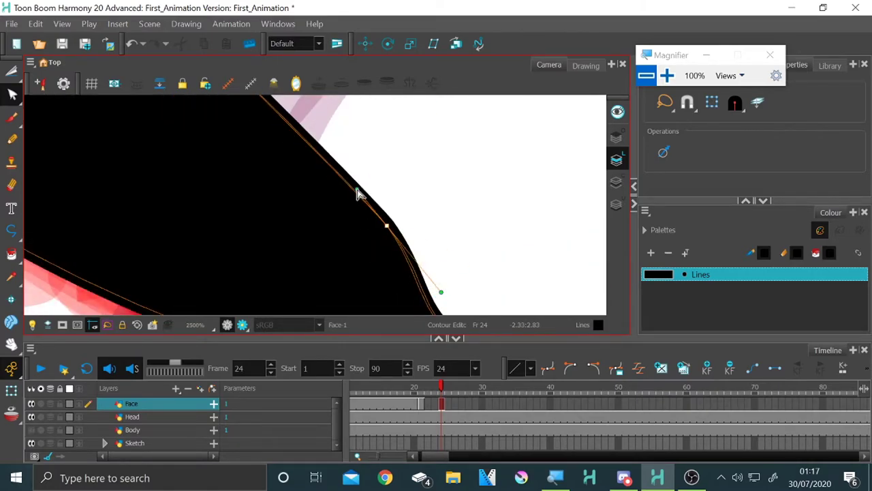
scroll(360, 194, "up", 1)
scroll(341, 227, "down", 3)
scroll(293, 165, "up", 1)
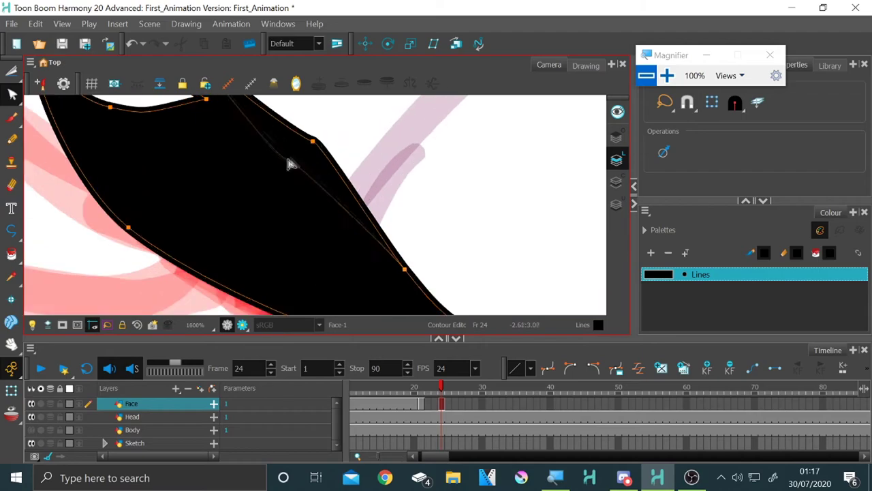
left_click_drag(293, 165, 195, 195)
left_click_drag(302, 222, 247, 228)
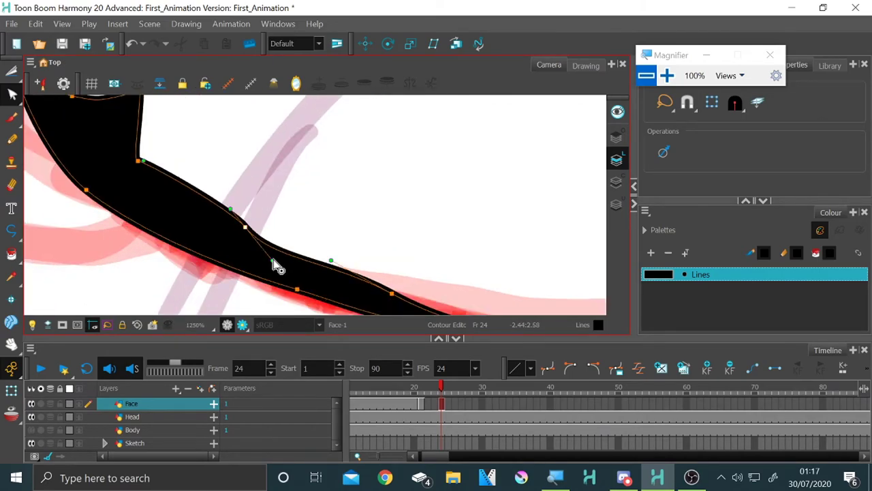
scroll(289, 253, "up", 4)
scroll(286, 249, "up", 4)
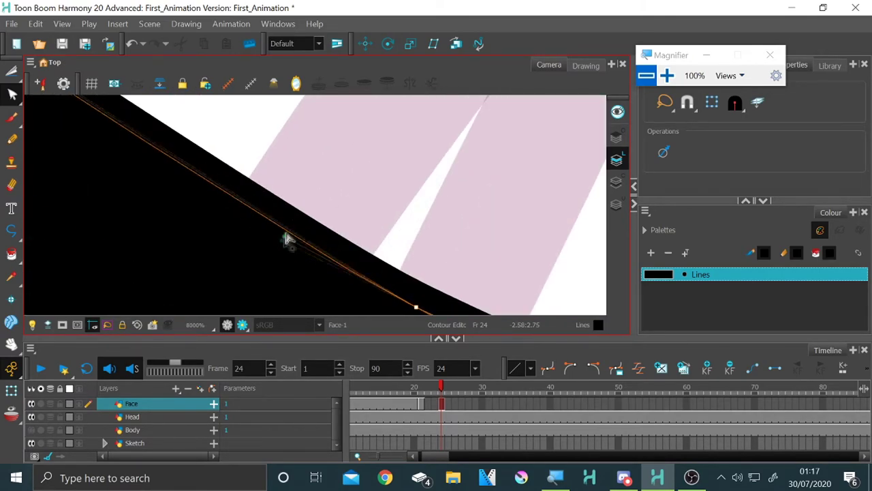
scroll(286, 238, "down", 4)
scroll(425, 271, "up", 2)
scroll(287, 227, "up", 1)
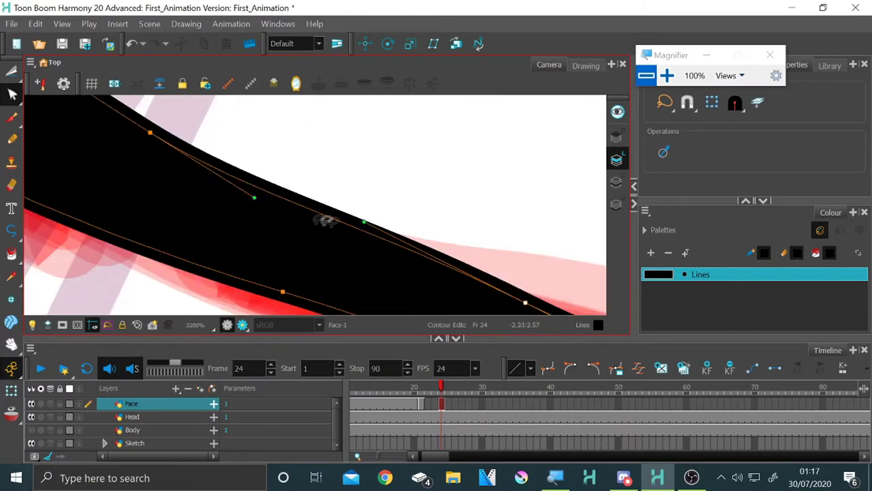
scroll(352, 235, "down", 2)
scroll(460, 288, "down", 2)
scroll(379, 253, "up", 1)
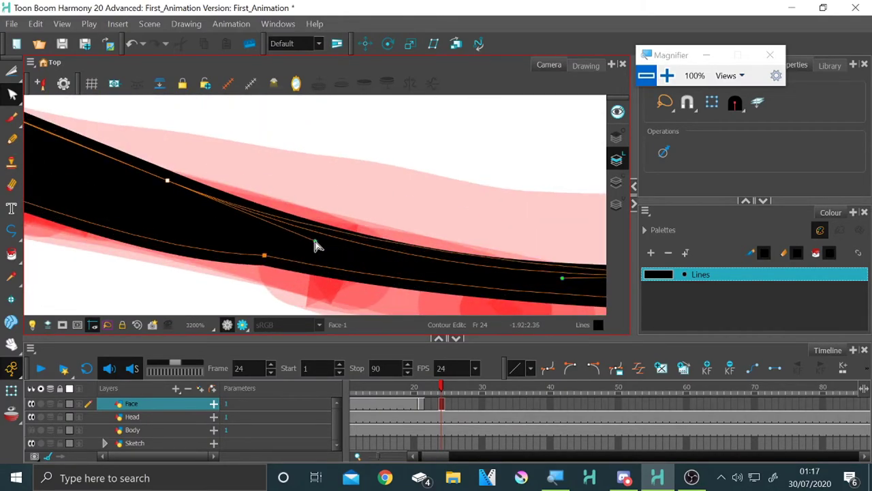
scroll(325, 244, "down", 2)
scroll(325, 244, "up", 5)
scroll(336, 190, "down", 1)
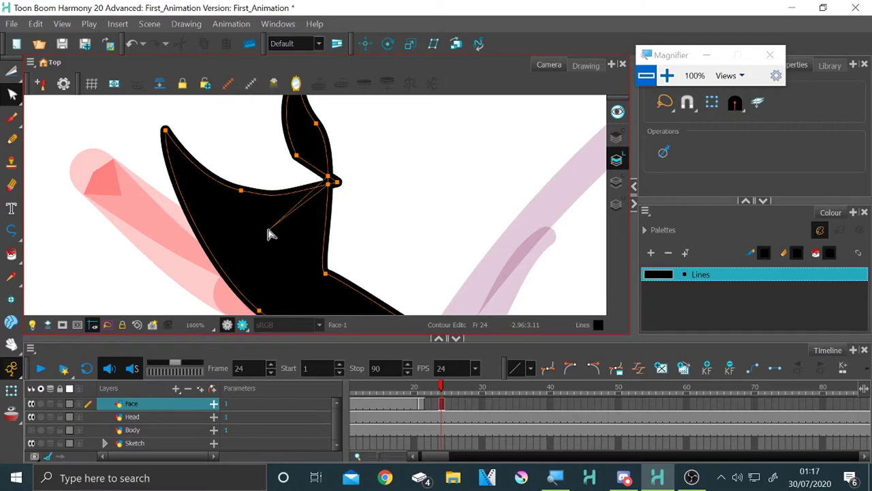
scroll(321, 184, "up", 1)
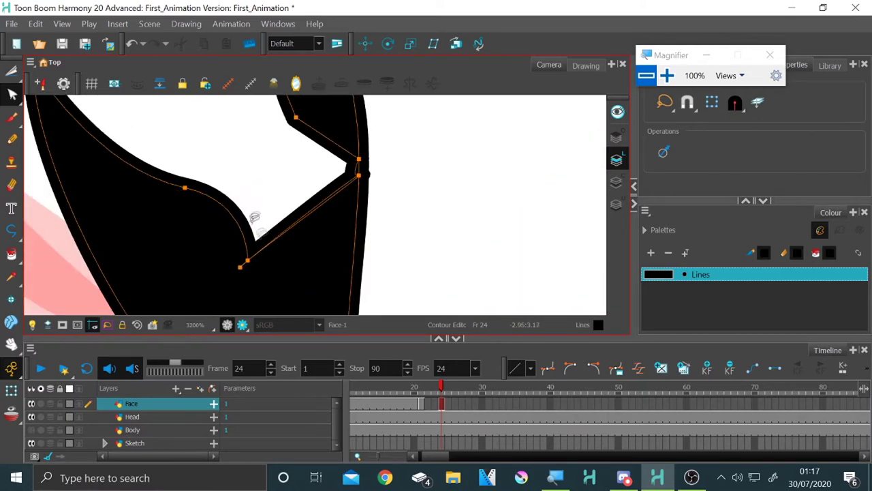
scroll(254, 216, "up", 1)
scroll(357, 176, "up", 1)
scroll(366, 214, "down", 3)
scroll(362, 210, "up", 3)
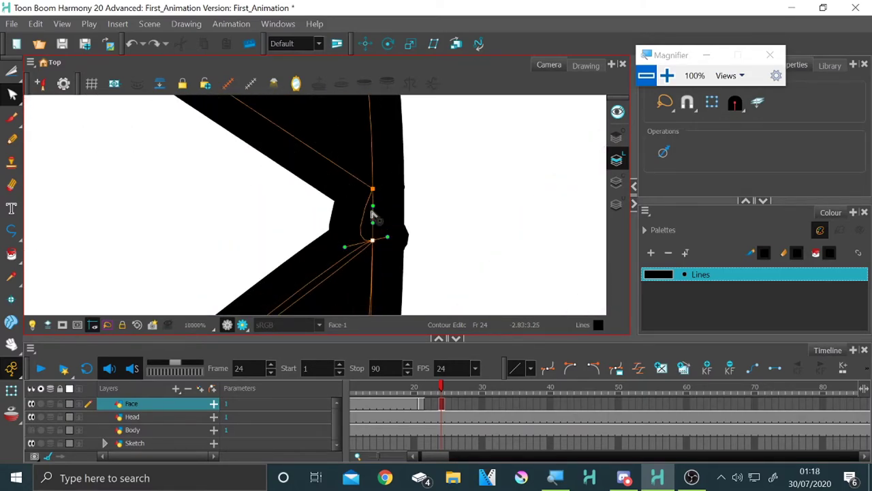
scroll(375, 196, "down", 1)
scroll(273, 295, "down", 1)
scroll(272, 272, "down", 2)
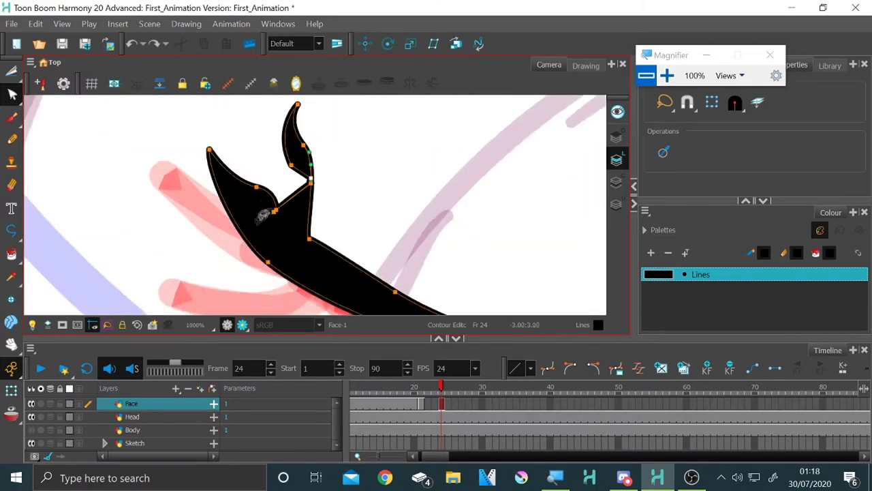
scroll(289, 203, "up", 2)
scroll(271, 228, "down", 1)
scroll(296, 233, "up", 2)
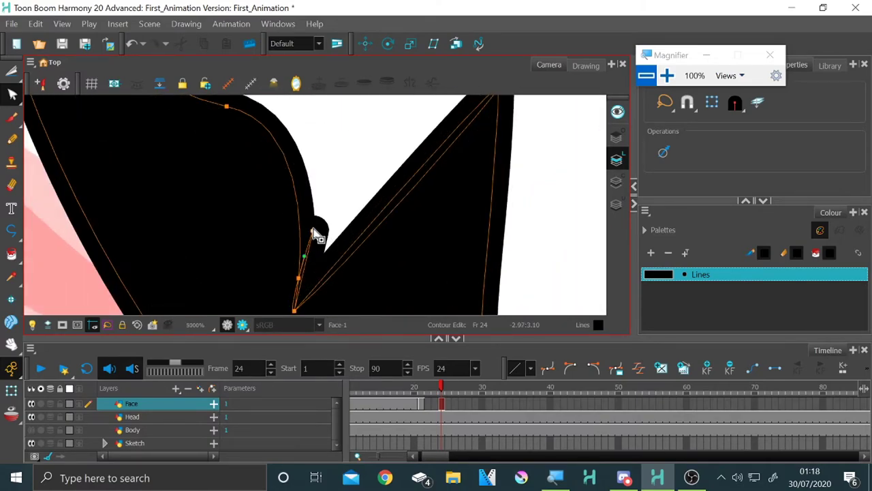
scroll(311, 243, "up", 1)
scroll(321, 235, "down", 1)
scroll(318, 211, "up", 1)
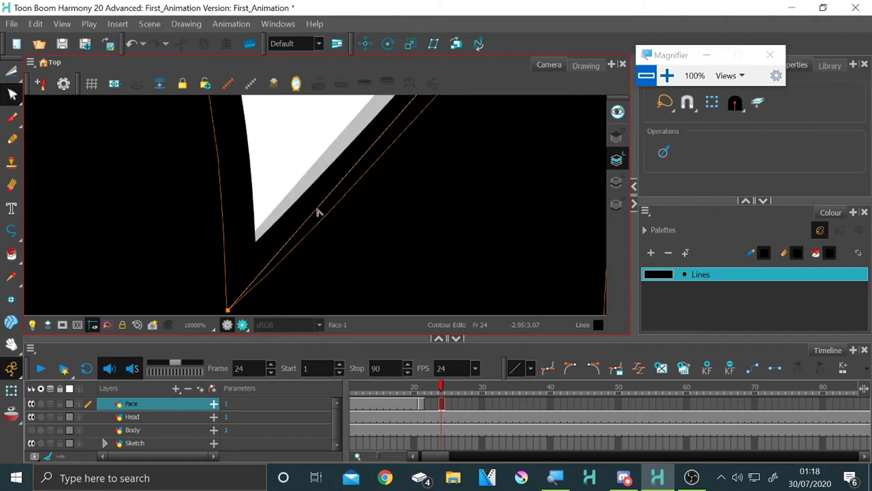
scroll(323, 211, "down", 2)
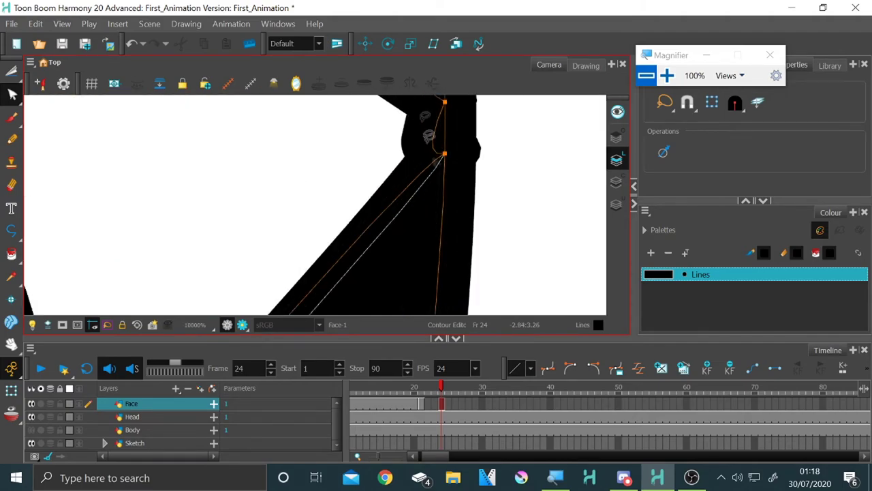
scroll(399, 188, "up", 1)
scroll(409, 218, "down", 2)
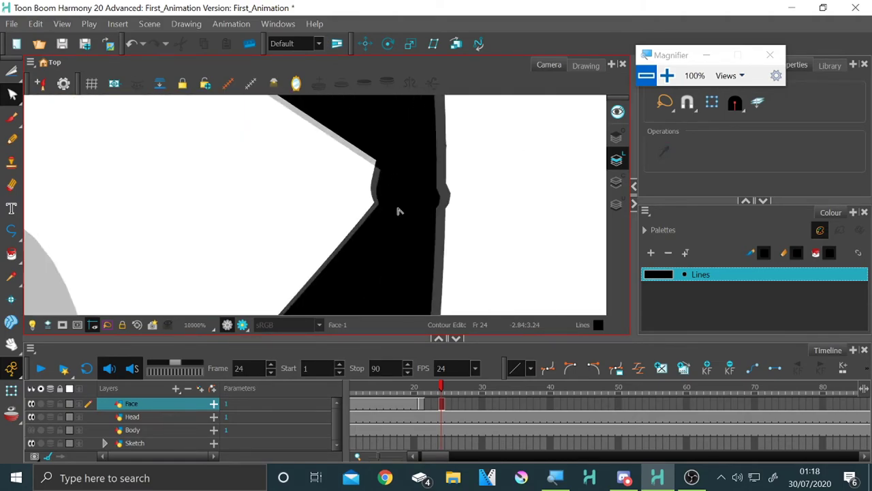
scroll(346, 208, "up", 1)
scroll(257, 162, "up", 2)
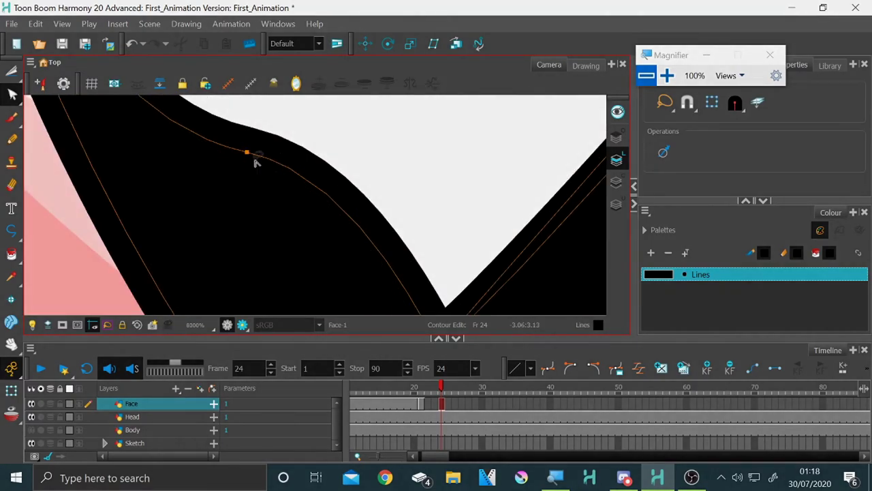
scroll(369, 180, "down", 2)
scroll(273, 197, "down", 1)
scroll(360, 171, "up", 2)
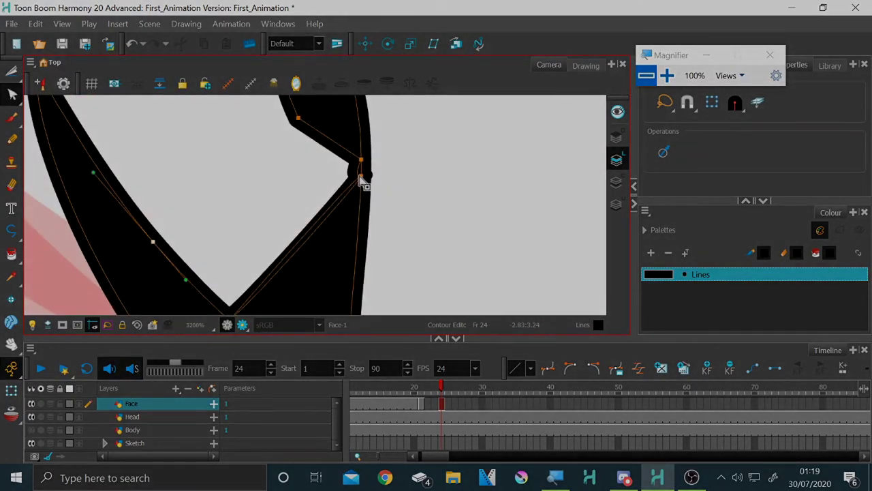
scroll(282, 234, "down", 2)
scroll(341, 146, "up", 1)
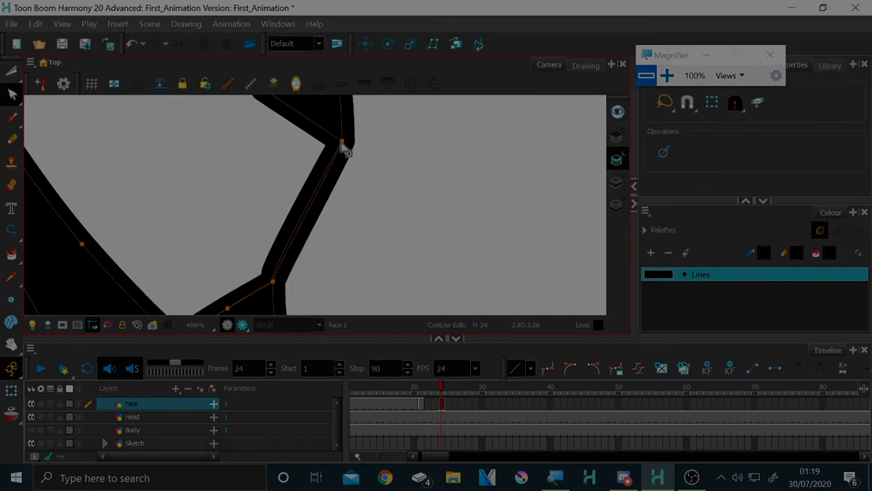
scroll(310, 150, "up", 2)
scroll(341, 144, "down", 2)
scroll(366, 131, "up", 2)
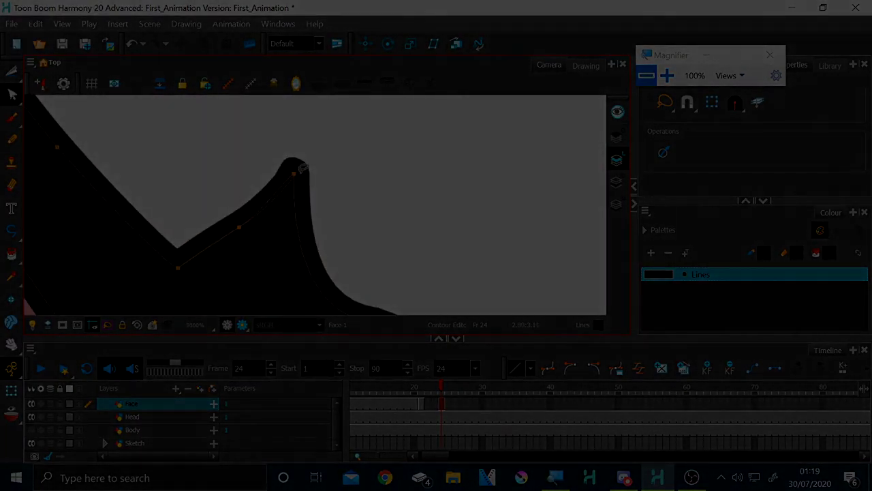